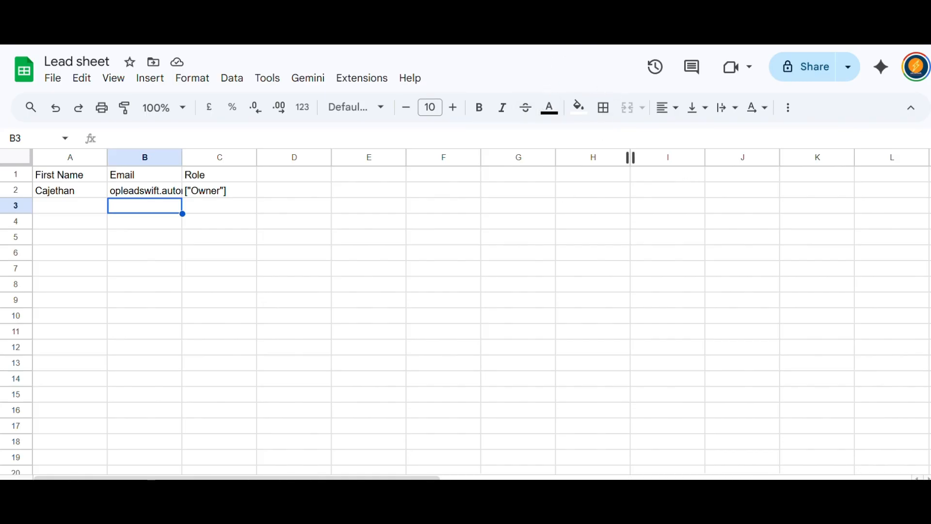
- Submit the Typeform lead form with a first name, the saved email and the Owner role
{"action": "left_click", "coordinate": [568, 44]}
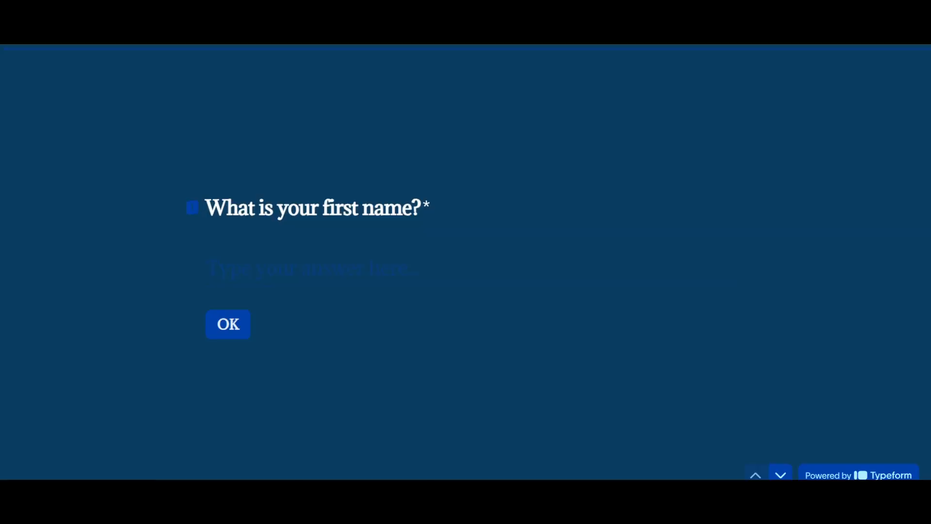
{"action": "left_click", "coordinate": [268, 266]}
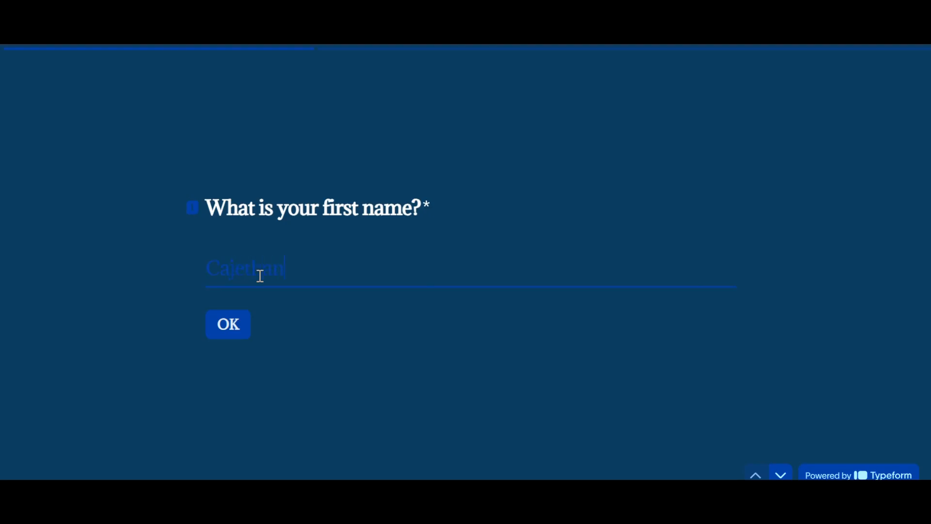
{"action": "left_click", "coordinate": [235, 337]}
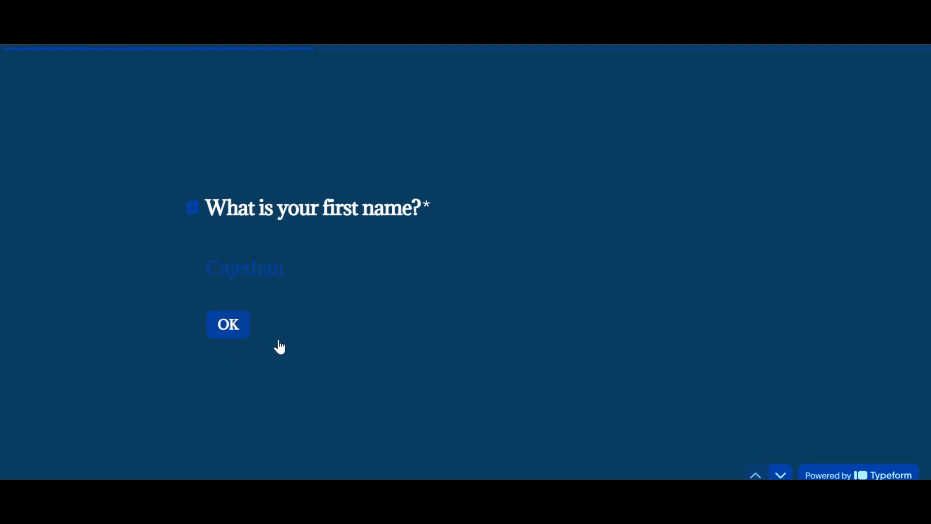
{"action": "left_click", "coordinate": [259, 264]}
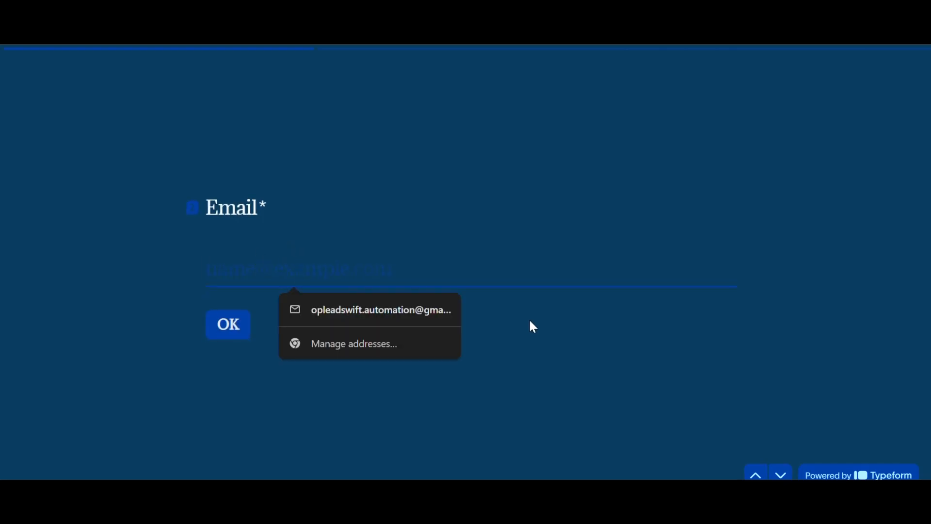
{"action": "left_click", "coordinate": [422, 311]}
{"action": "left_click", "coordinate": [214, 335]}
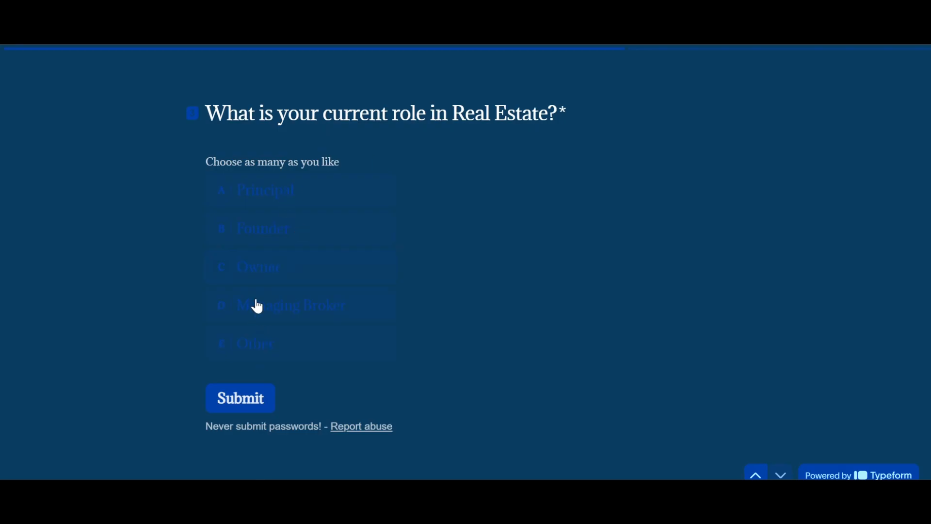
{"action": "left_click", "coordinate": [270, 276]}
{"action": "left_click", "coordinate": [245, 403]}
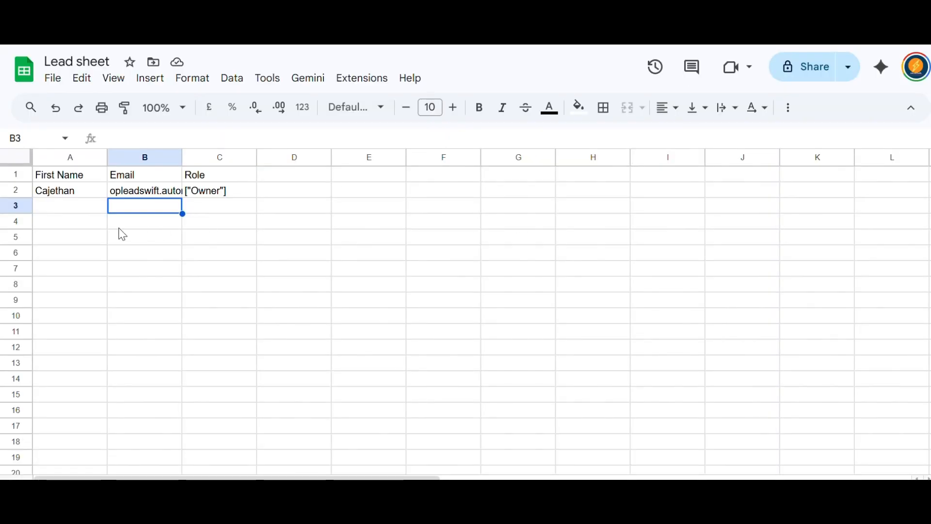
{"action": "left_click", "coordinate": [69, 199]}
{"action": "left_click", "coordinate": [114, 196]}
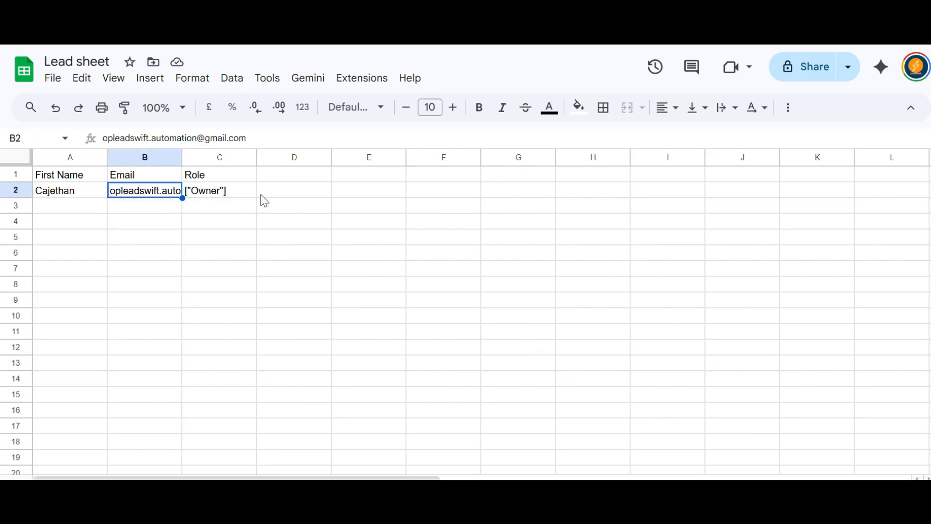
{"action": "left_click", "coordinate": [241, 195]}
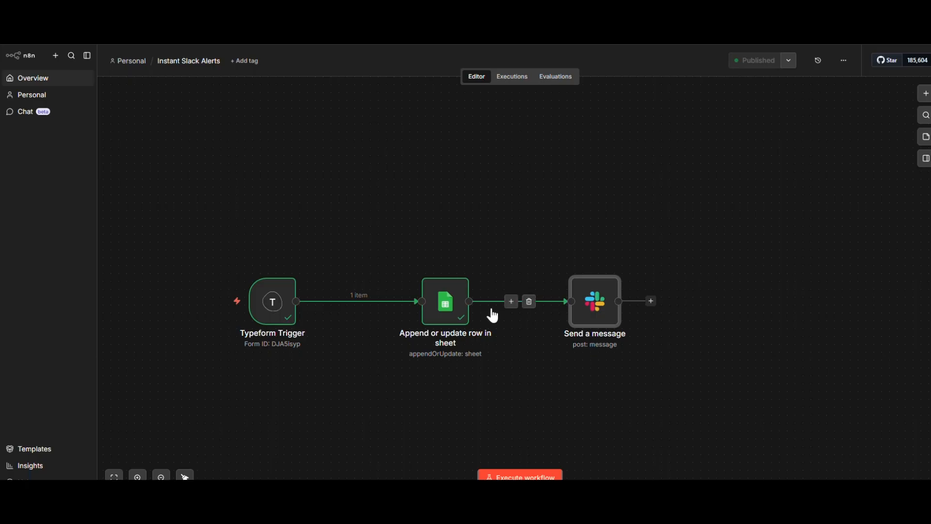
{"action": "mouse_move", "coordinate": [601, 308]}
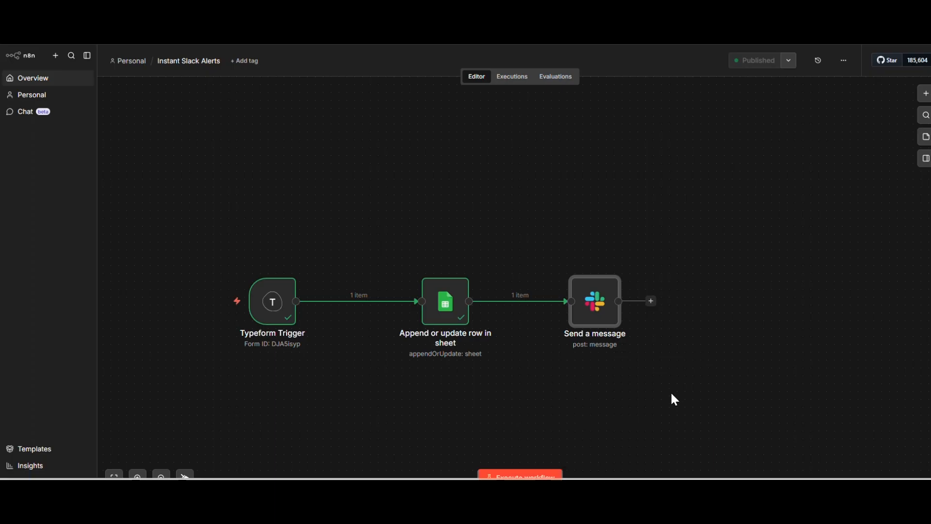
{"action": "mouse_move", "coordinate": [633, 478]}
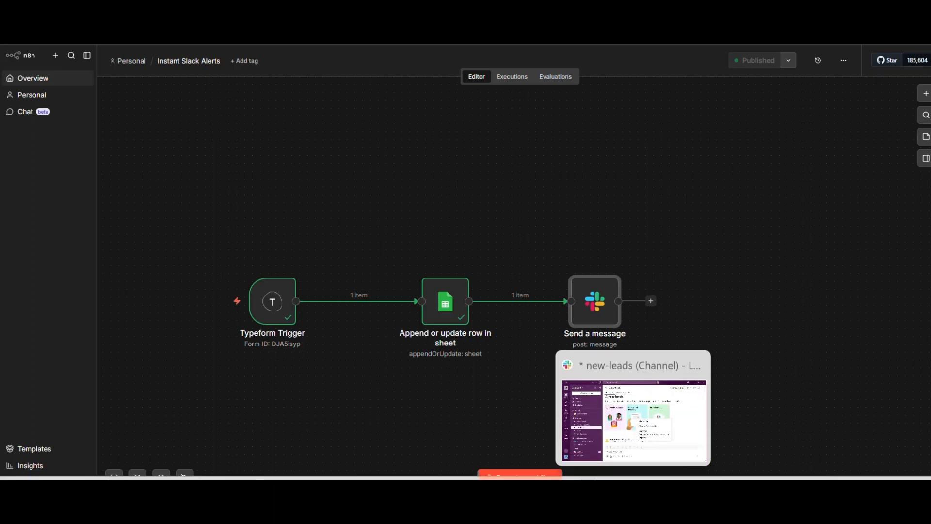
- Bring up Slack's #new-leads channel, dismiss the profile menu and scroll through the Lead Assistant posts
{"action": "left_click", "coordinate": [623, 451]}
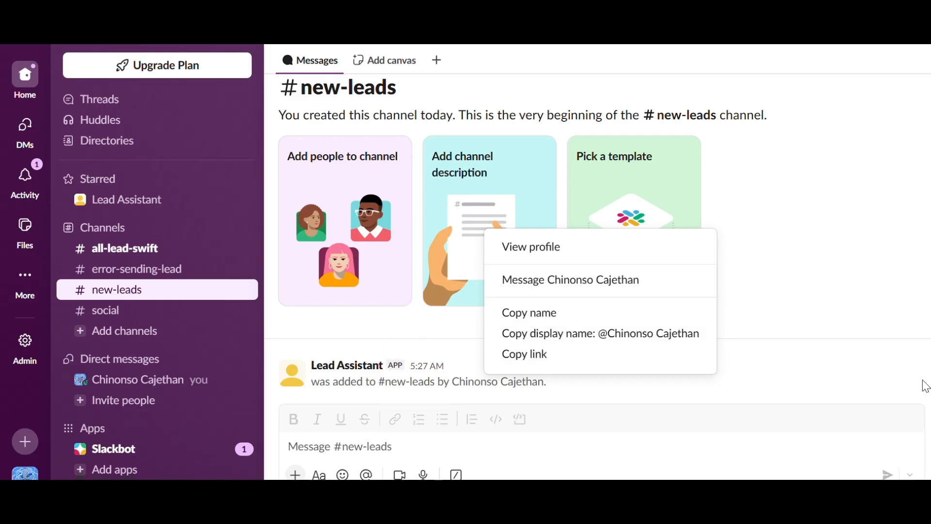
{"action": "left_click", "coordinate": [897, 313]}
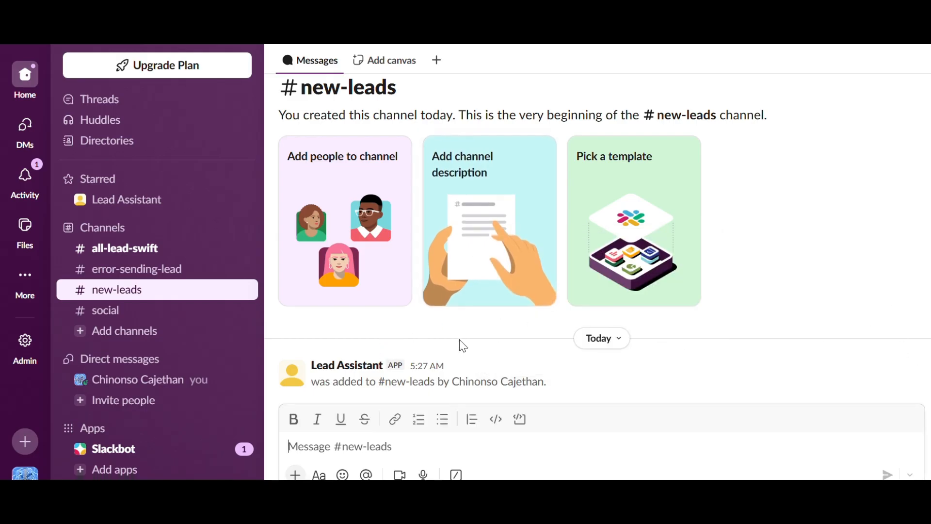
{"action": "scroll", "coordinate": [458, 339], "scroll_direction": "up", "scroll_amount": 2}
{"action": "scroll", "coordinate": [461, 333], "scroll_direction": "down", "scroll_amount": 3}
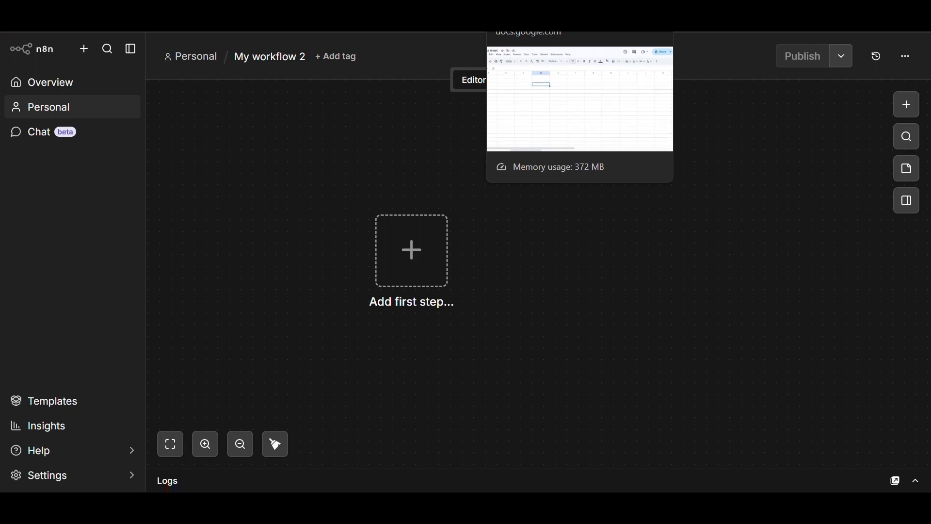
- Enter the headers First Name, Email and Role in cells A1, B1 and C1 of the Lead sheet
{"action": "left_click", "coordinate": [533, 17]}
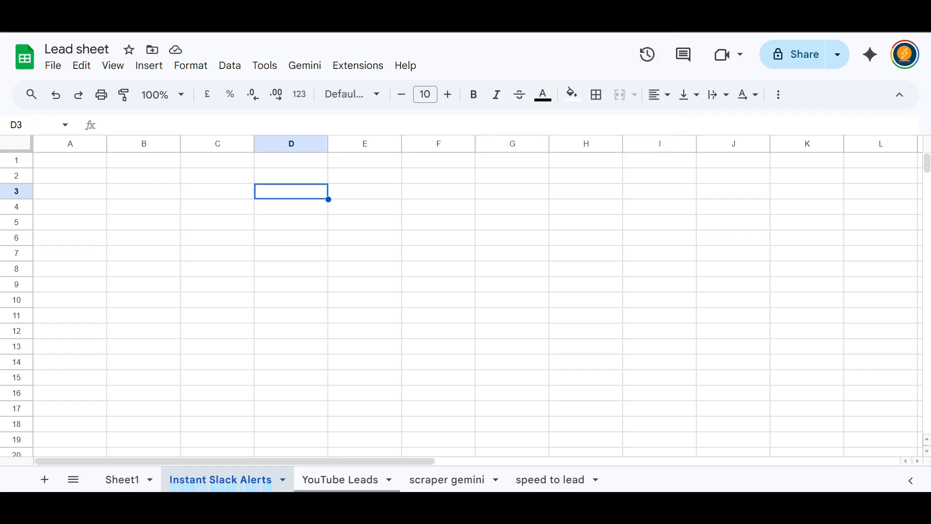
{"action": "left_click", "coordinate": [84, 165]}
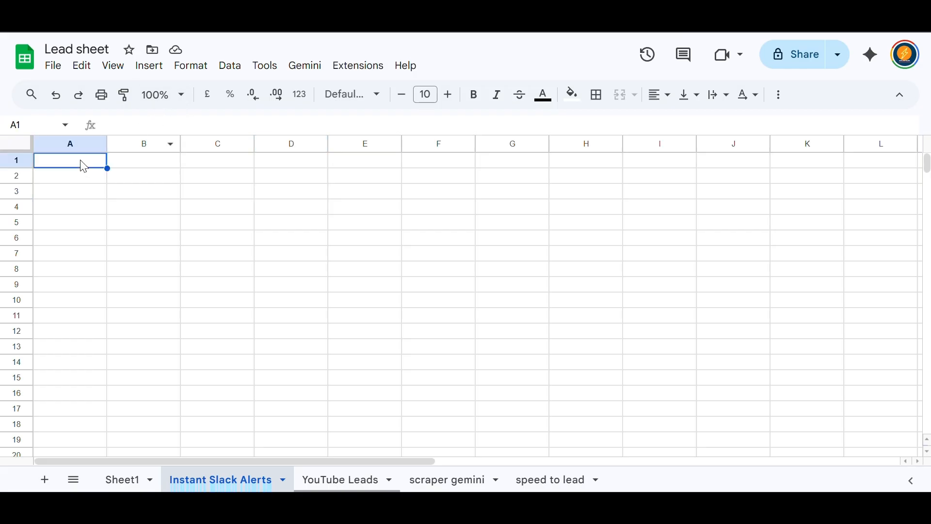
{"action": "type", "text": "F"}
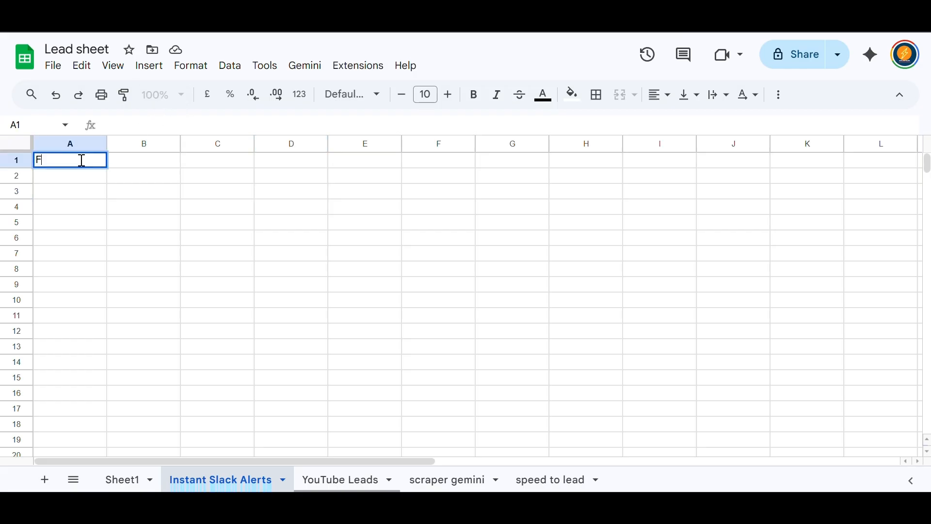
{"action": "type", "text": "irst Name"}
{"action": "left_click", "coordinate": [130, 166]}
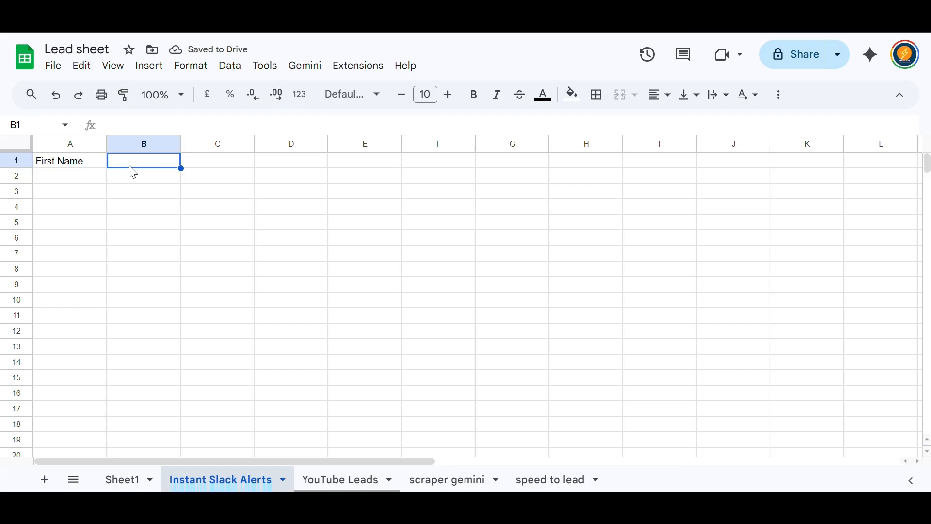
{"action": "type", "text": "E"}
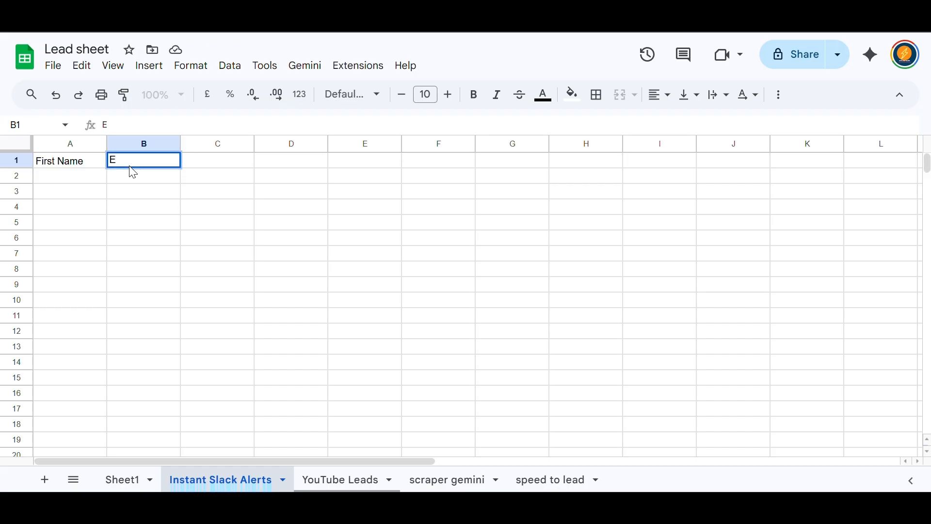
{"action": "type", "text": "mail"}
{"action": "left_click", "coordinate": [244, 166]}
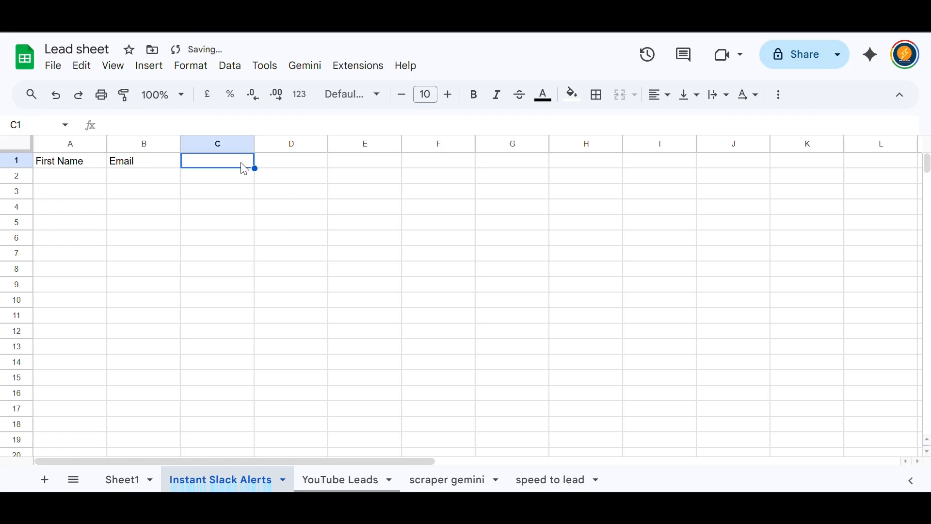
{"action": "type", "text": "Role"}
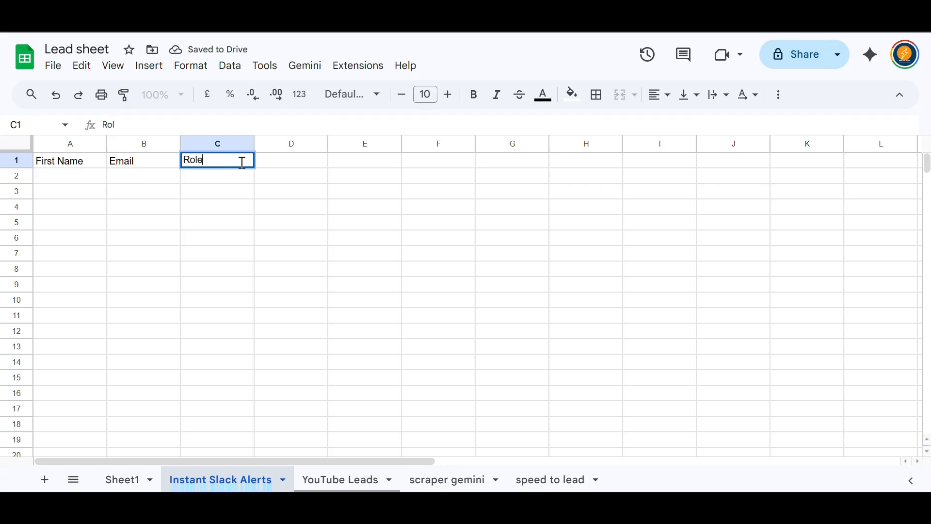
{"action": "left_click", "coordinate": [240, 194]}
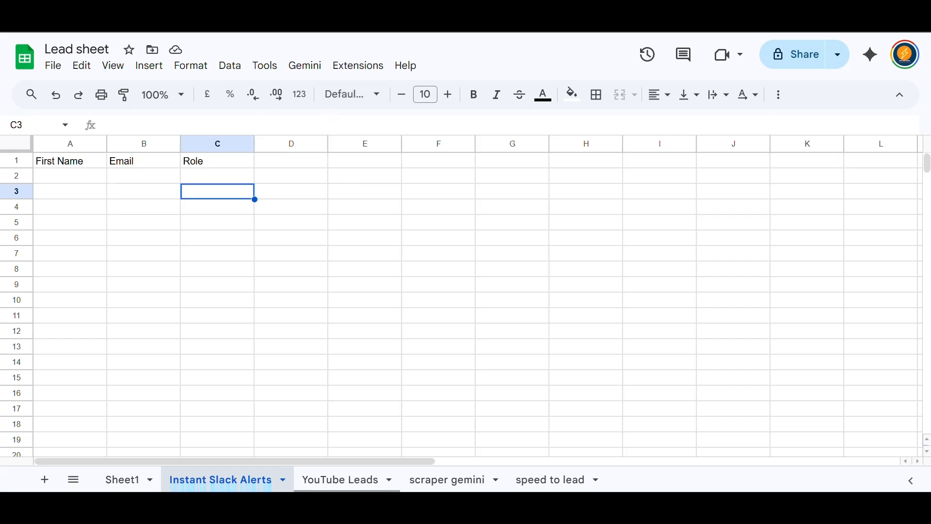
{"action": "left_click", "coordinate": [262, 3]}
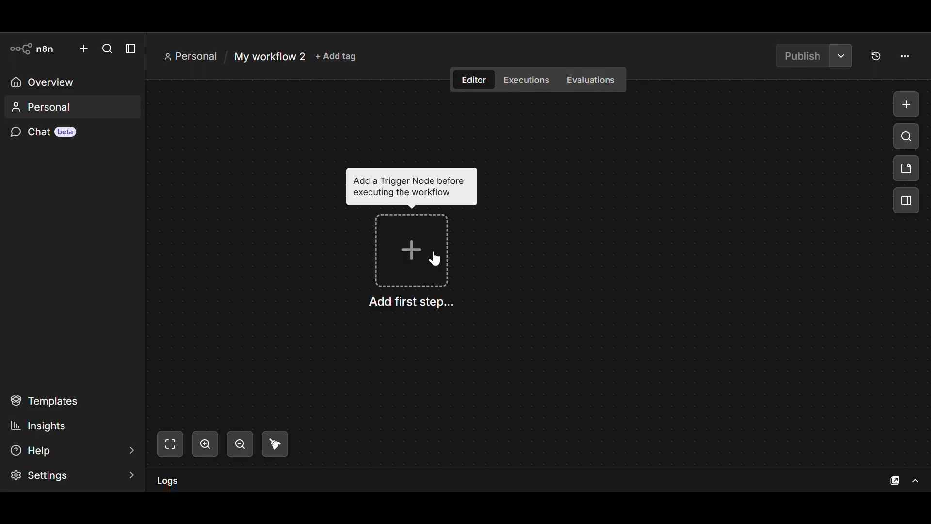
- Add a Typeform Trigger, found by searching 'ty', as the first step of My workflow 2
{"action": "left_click", "coordinate": [410, 257]}
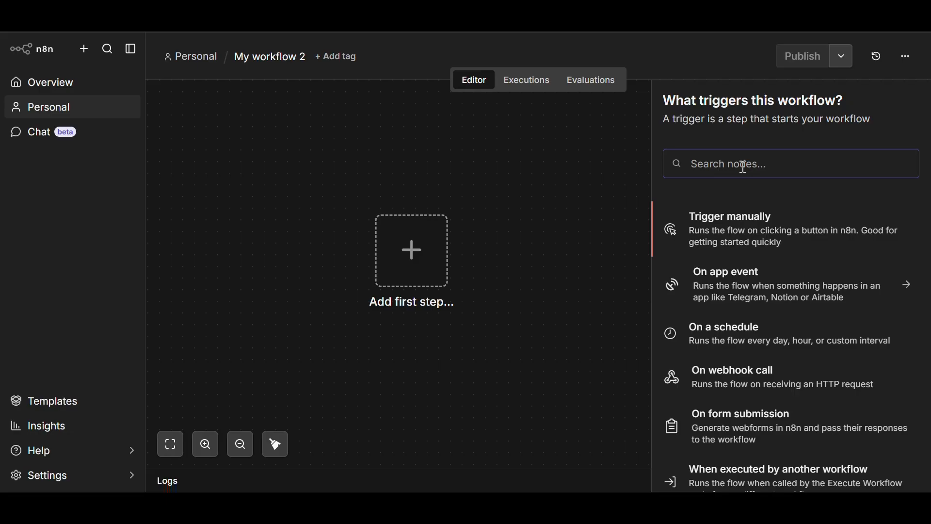
{"action": "type", "text": "ty"}
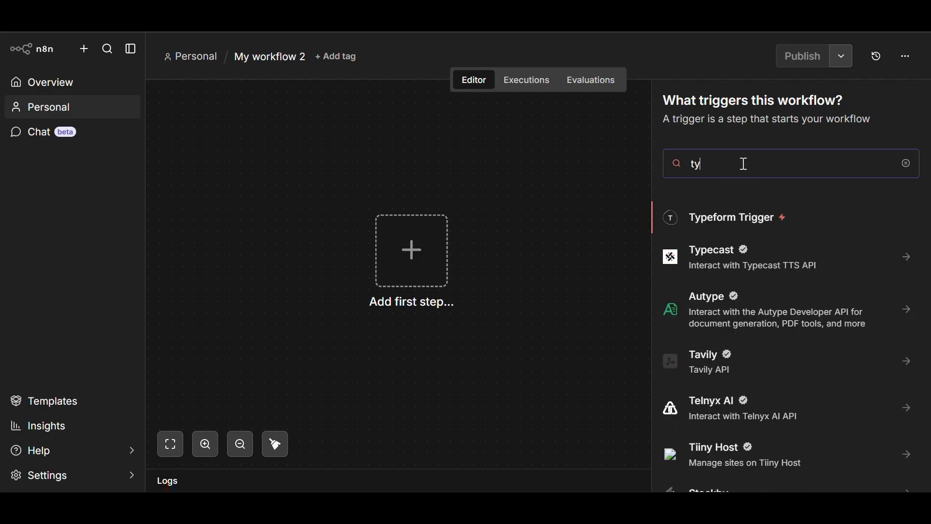
{"action": "left_click", "coordinate": [772, 210]}
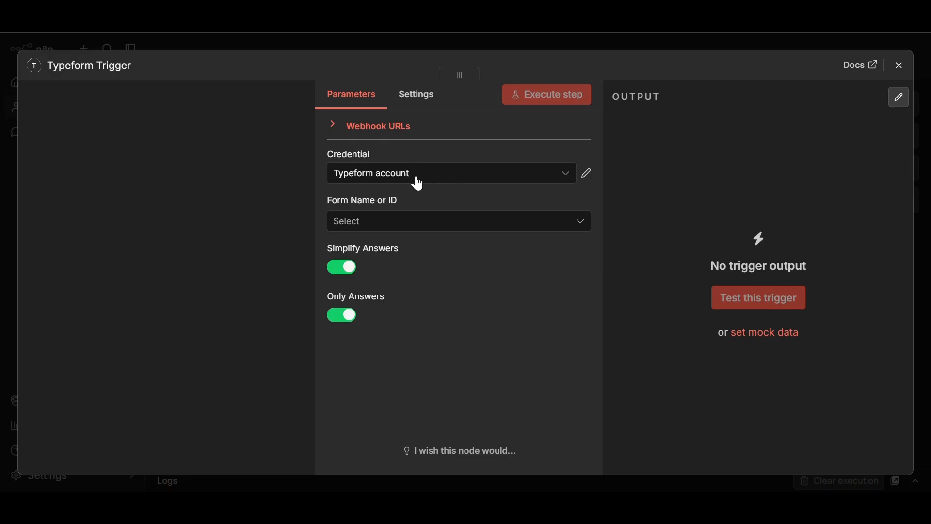
- Keep the Typeform account credential, select the OPLEAD SWIFT FORM form, and start listening for a test submission
{"action": "left_click", "coordinate": [587, 175]}
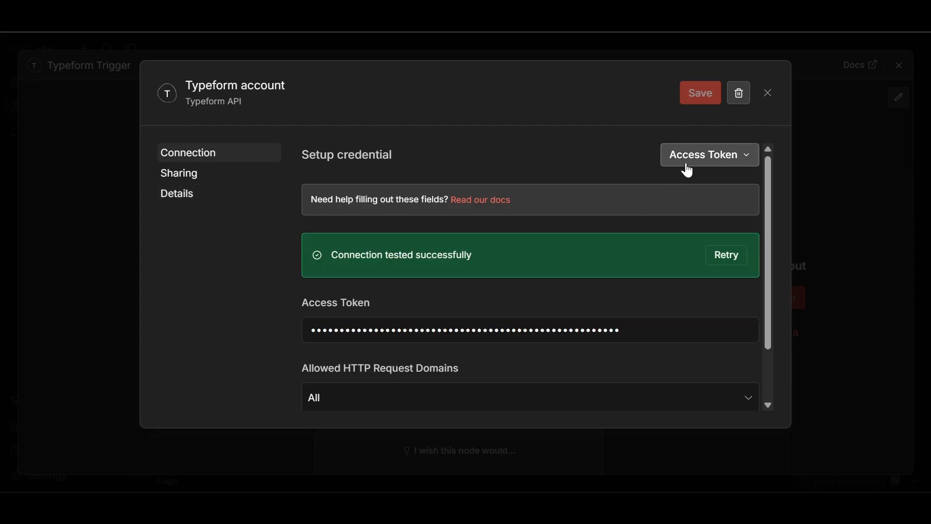
{"action": "left_click", "coordinate": [767, 94]}
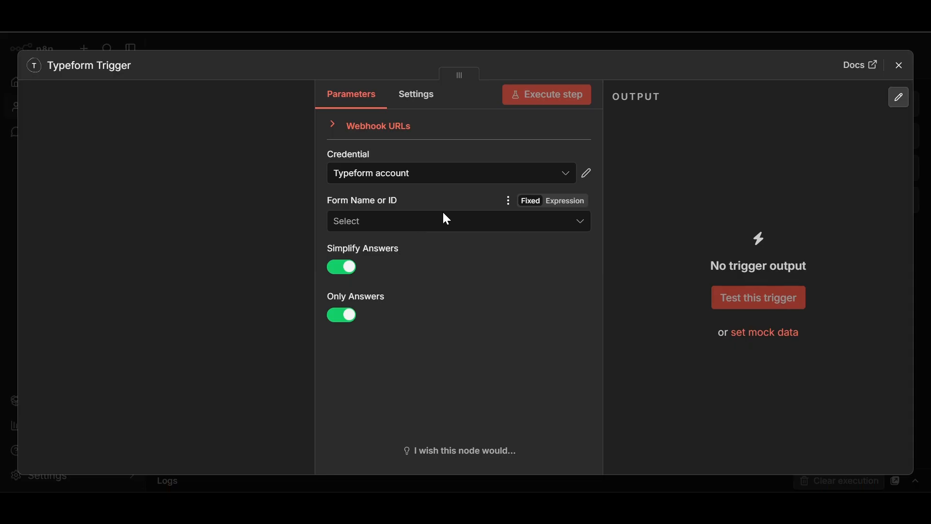
{"action": "left_click", "coordinate": [441, 228]}
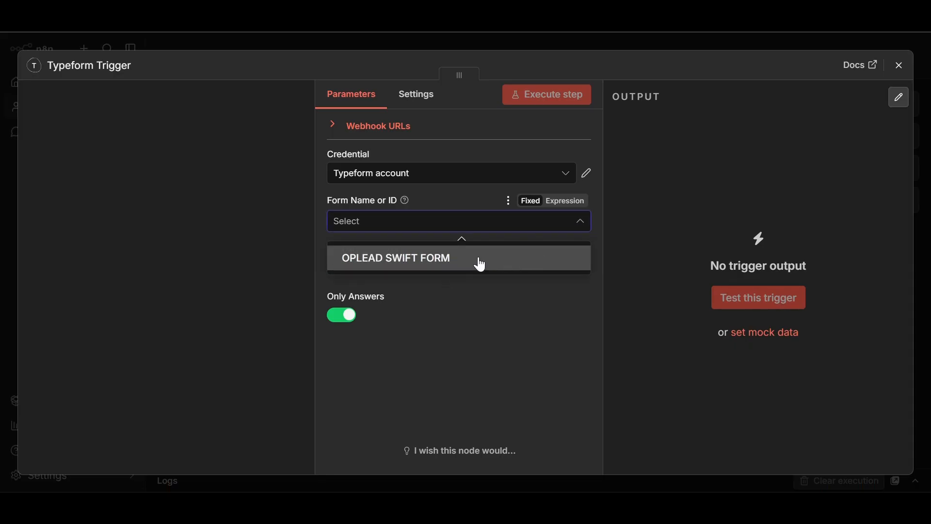
{"action": "left_click", "coordinate": [416, 262]}
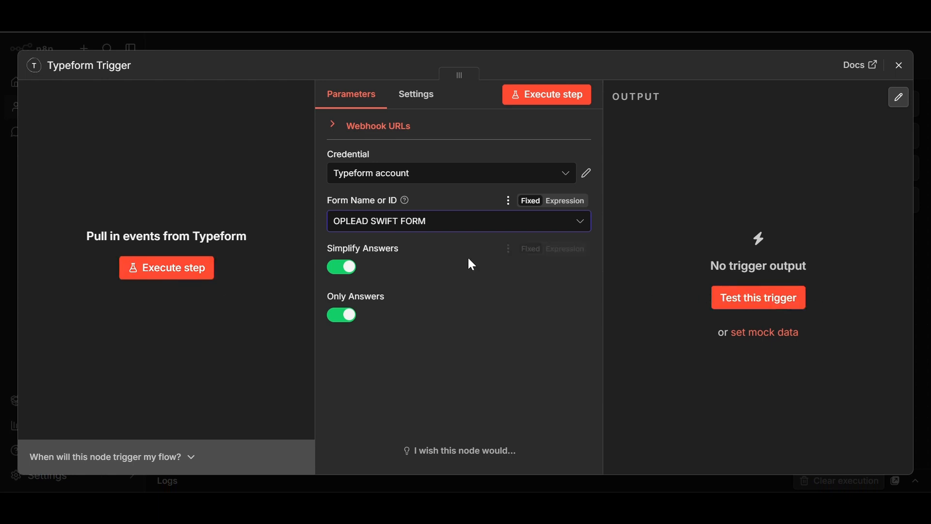
{"action": "left_click", "coordinate": [190, 276]}
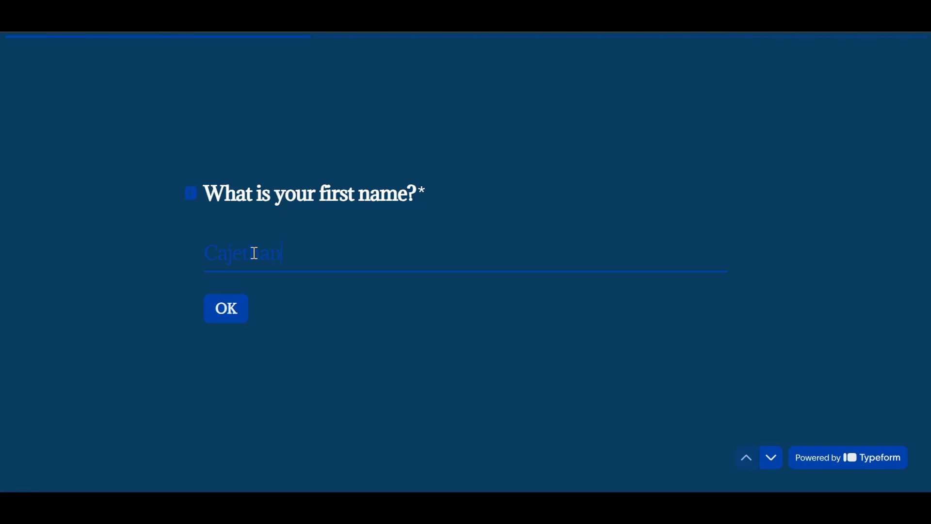
- Finish the test submission with the saved email and role Owner, then submit the form
{"action": "left_click", "coordinate": [239, 312]}
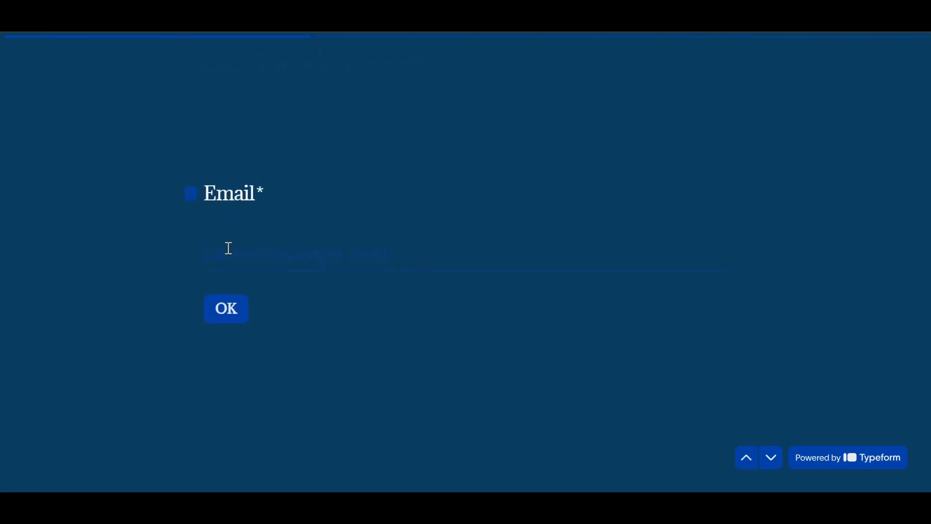
{"action": "left_click", "coordinate": [237, 249]}
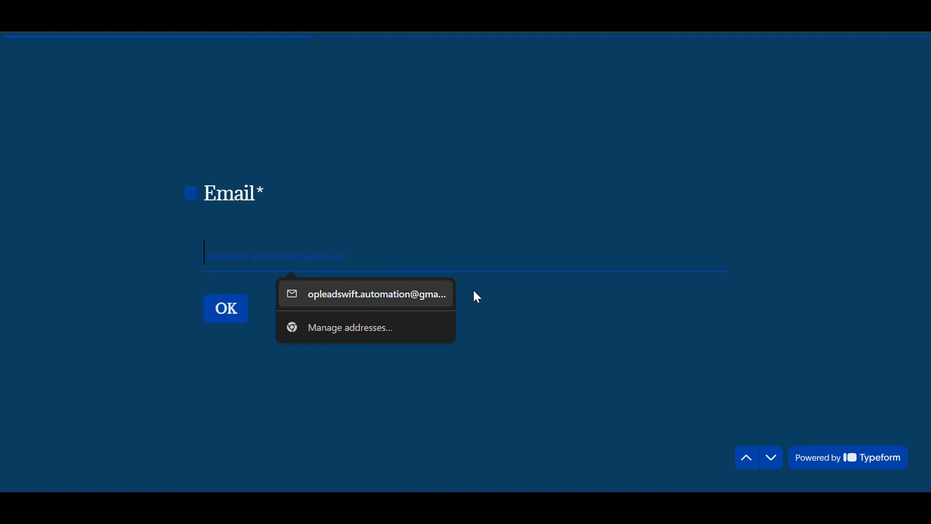
{"action": "left_click", "coordinate": [417, 290]}
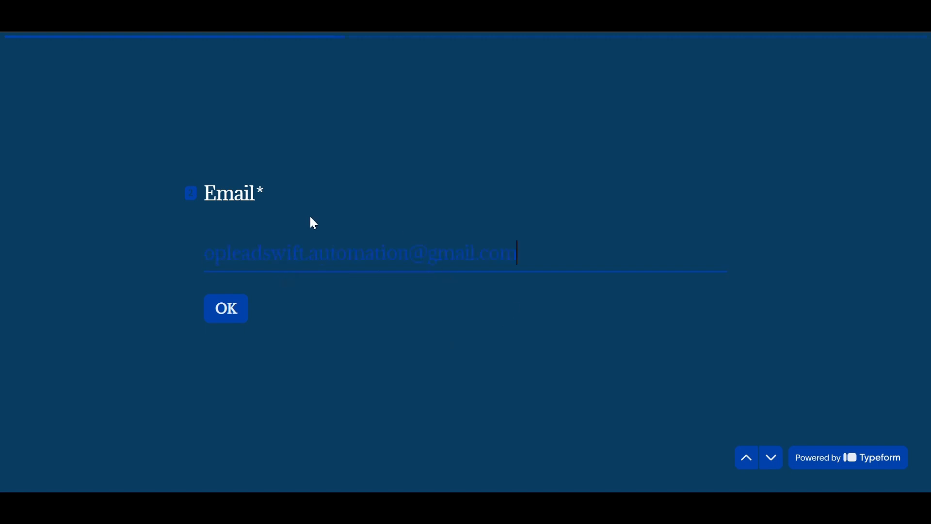
{"action": "left_click", "coordinate": [228, 317]}
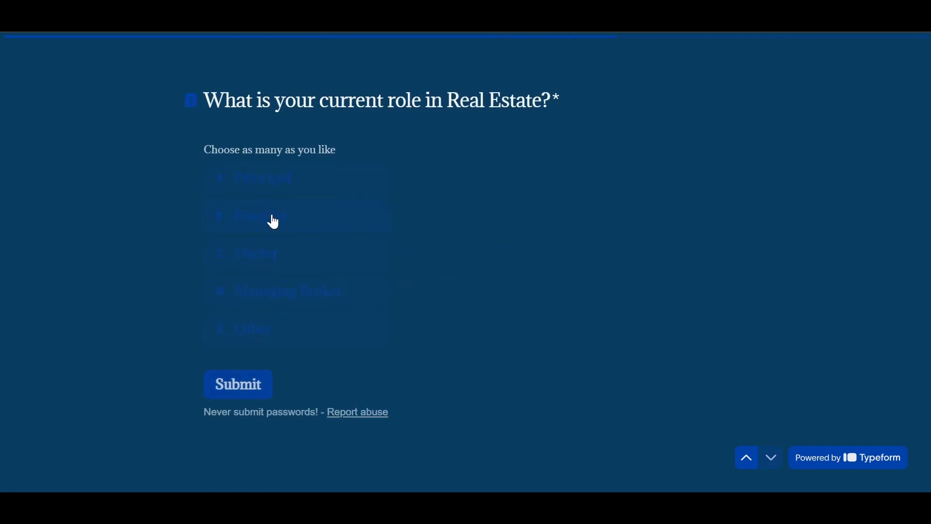
{"action": "left_click", "coordinate": [276, 259]}
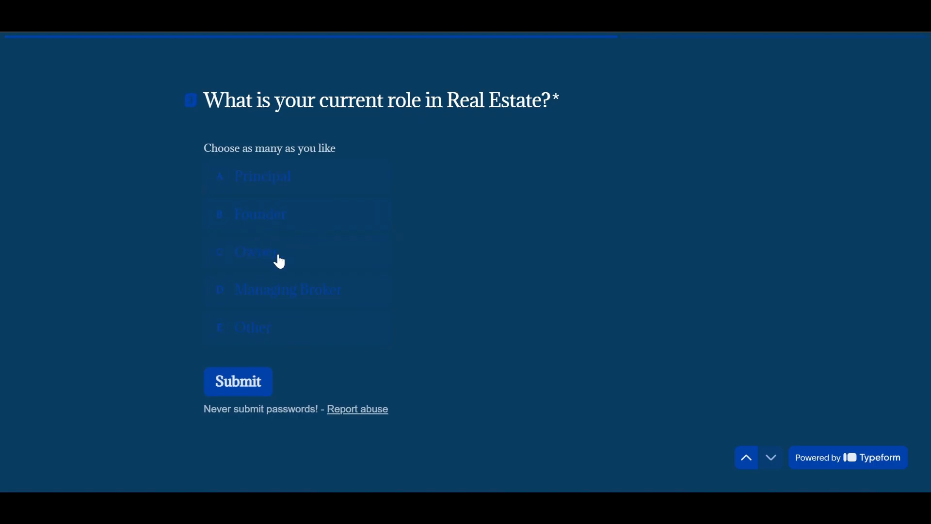
{"action": "left_click", "coordinate": [242, 385]}
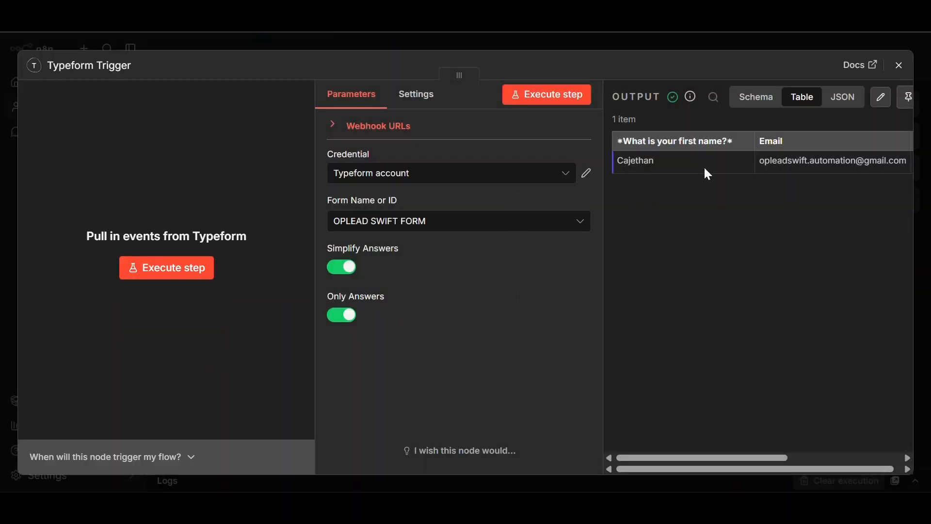
- Close the Typeform Trigger settings and move the trigger node further left on the canvas
{"action": "left_click_drag", "start_coordinate": [749, 460], "coordinate": [813, 458]}
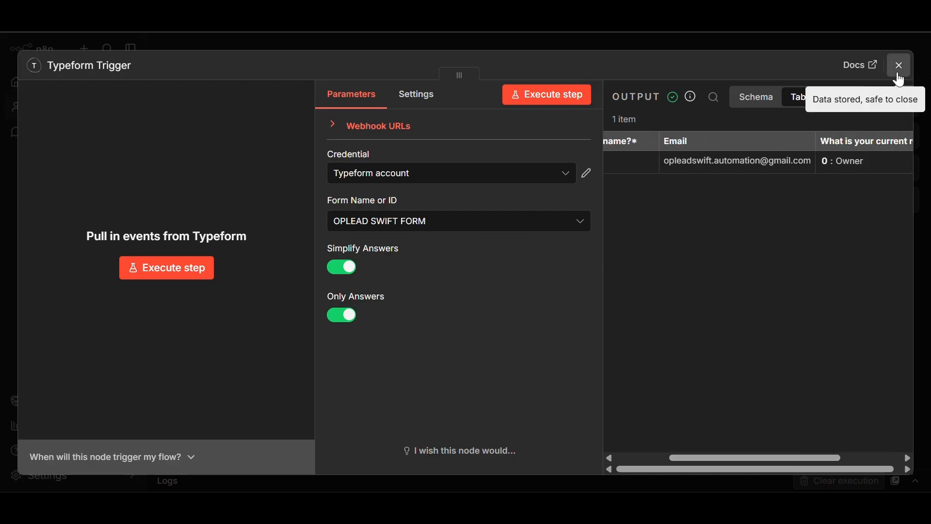
{"action": "left_click", "coordinate": [899, 70]}
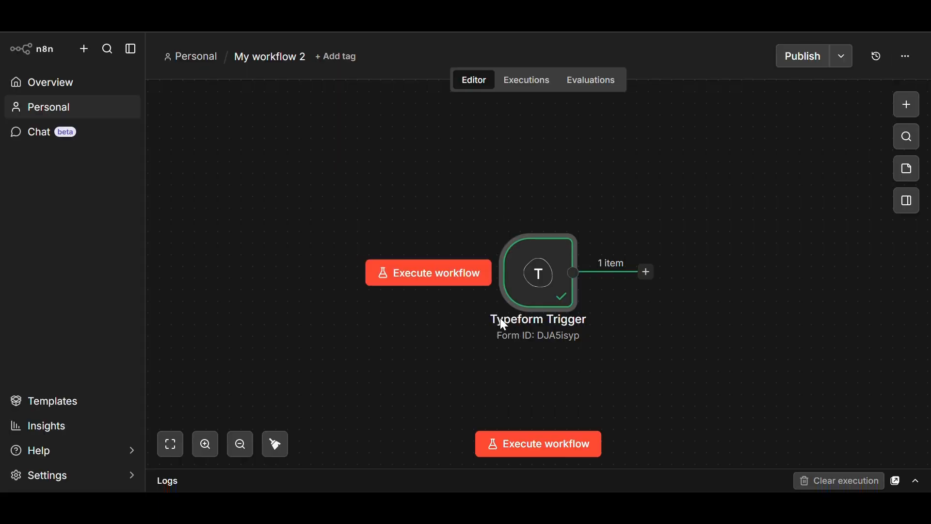
{"action": "left_click_drag", "start_coordinate": [561, 281], "coordinate": [337, 262]}
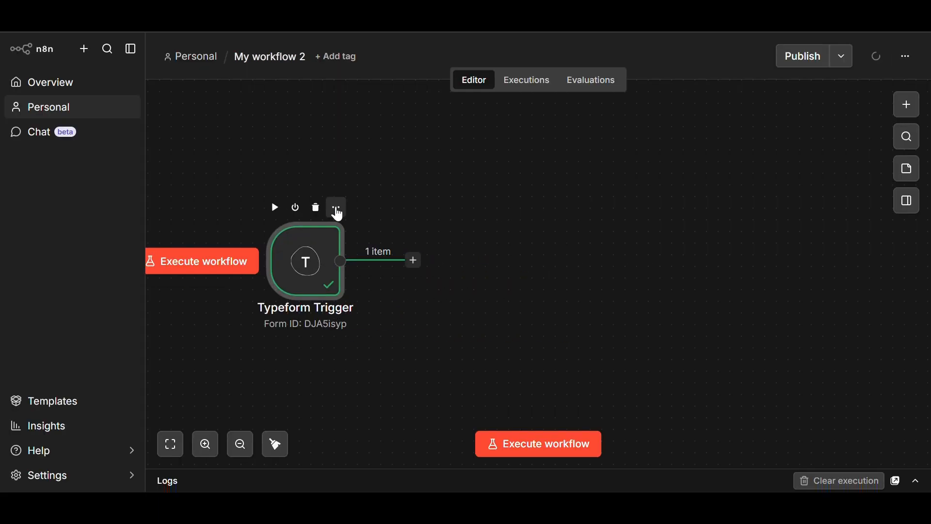
{"action": "right_click", "coordinate": [338, 214]}
- Rename the Typeform Trigger node to 'Lead intake' from its options menu
{"action": "left_click", "coordinate": [284, 185]}
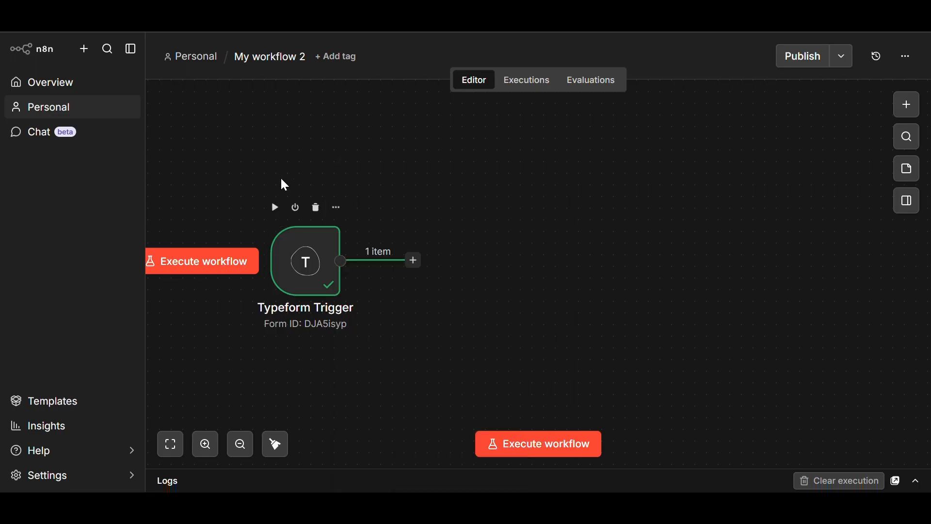
{"action": "left_click", "coordinate": [336, 208]}
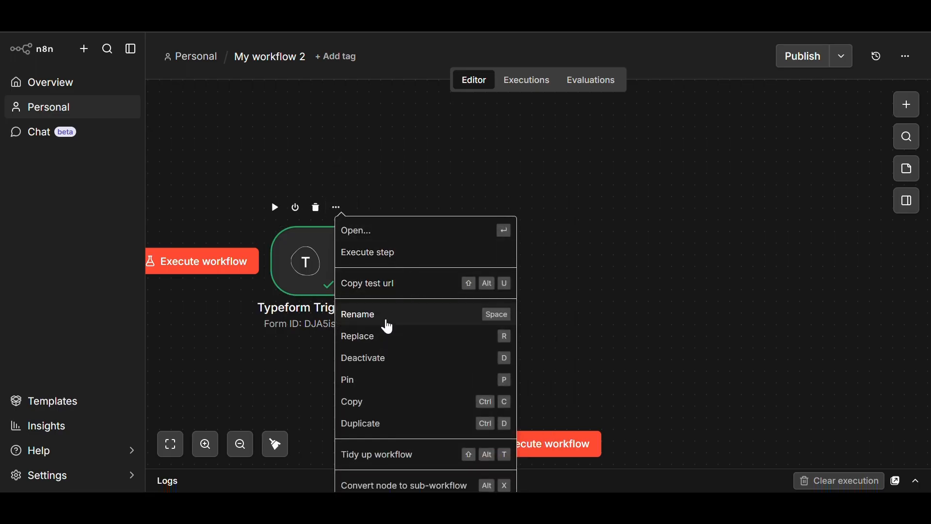
{"action": "left_click", "coordinate": [389, 321]}
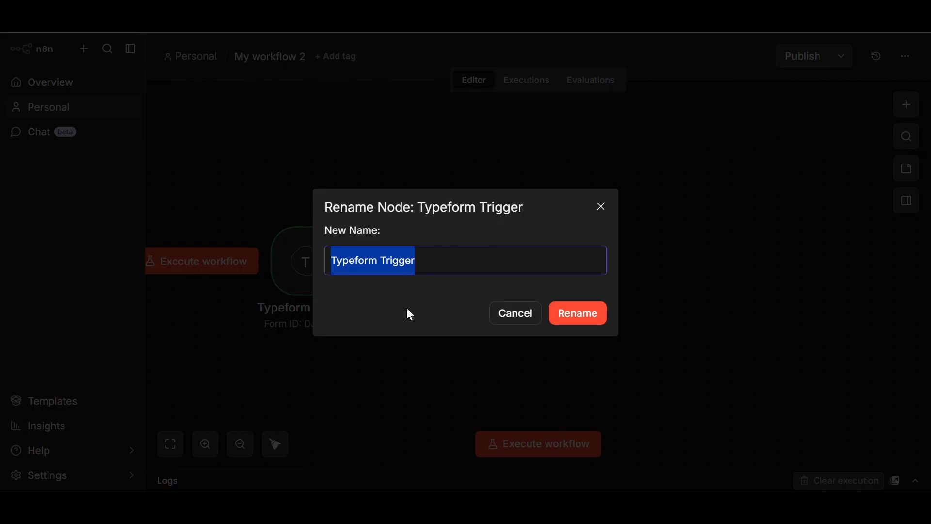
{"action": "key", "text": "BackSpace"}
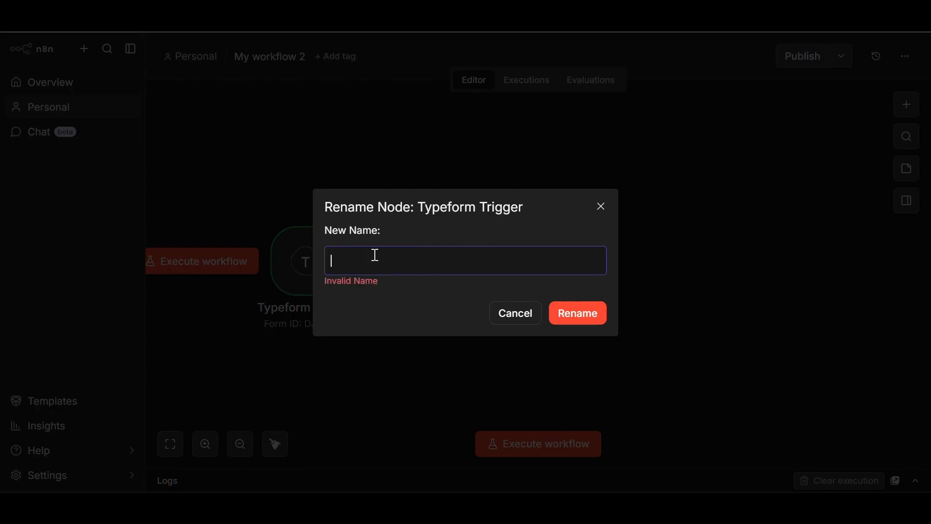
{"action": "type", "text": "I"}
{"action": "key", "text": "BackSpace"}
{"action": "type", "text": "Lead intake"}
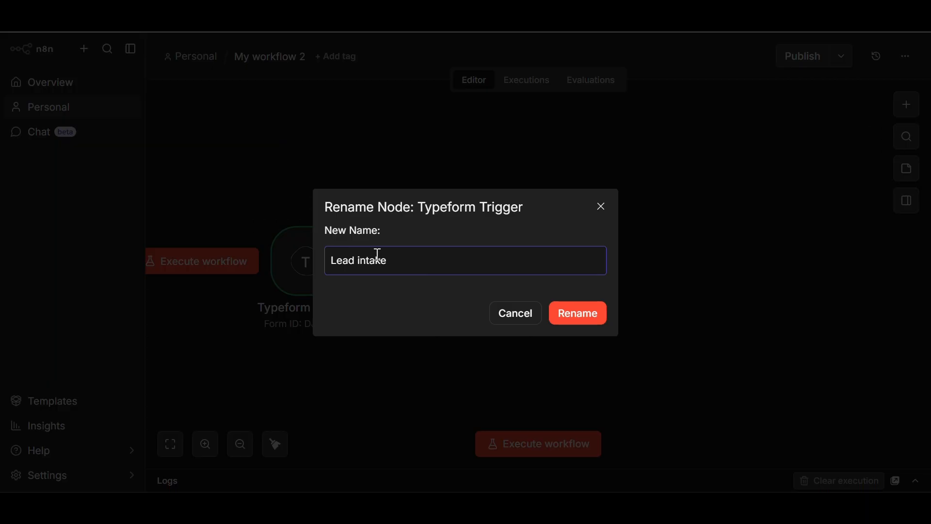
{"action": "left_click", "coordinate": [577, 318]}
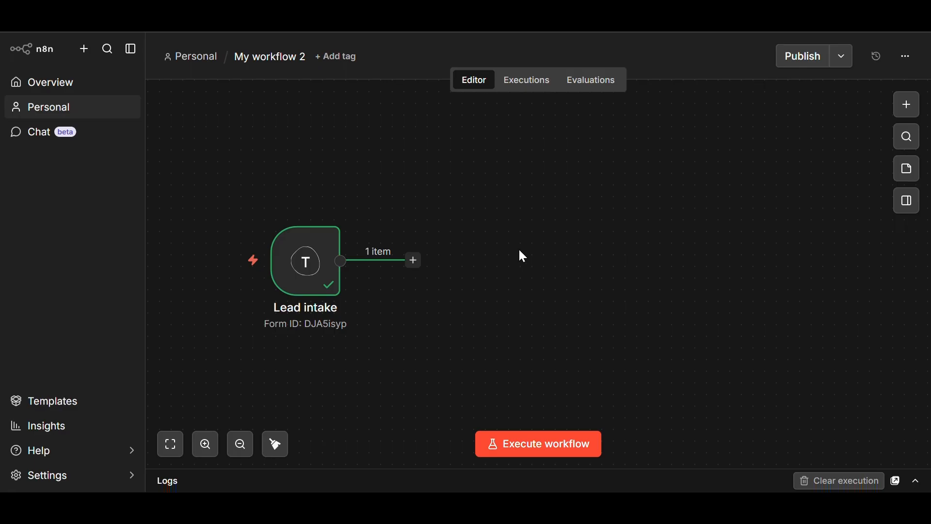
- Pin the Lead intake node's captured 1-item output from its options menu
{"action": "mouse_move", "coordinate": [311, 222]}
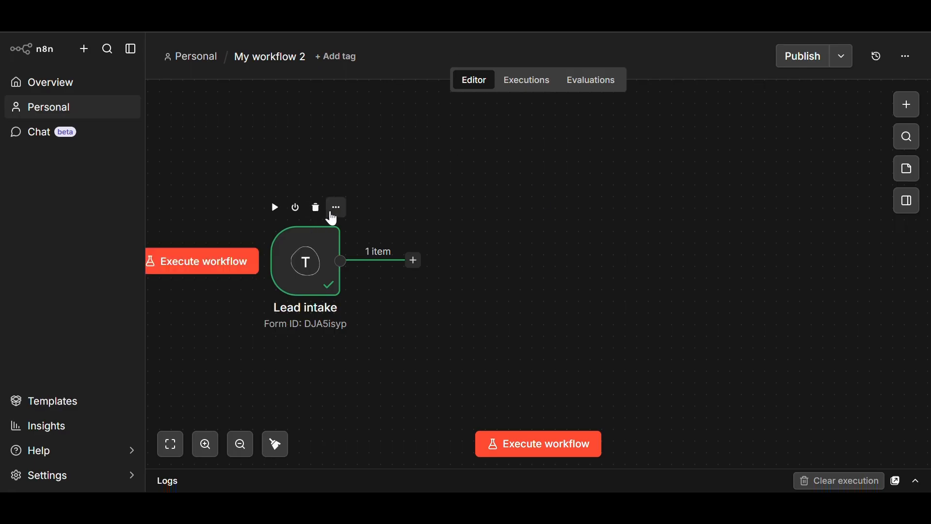
{"action": "left_click", "coordinate": [336, 209]}
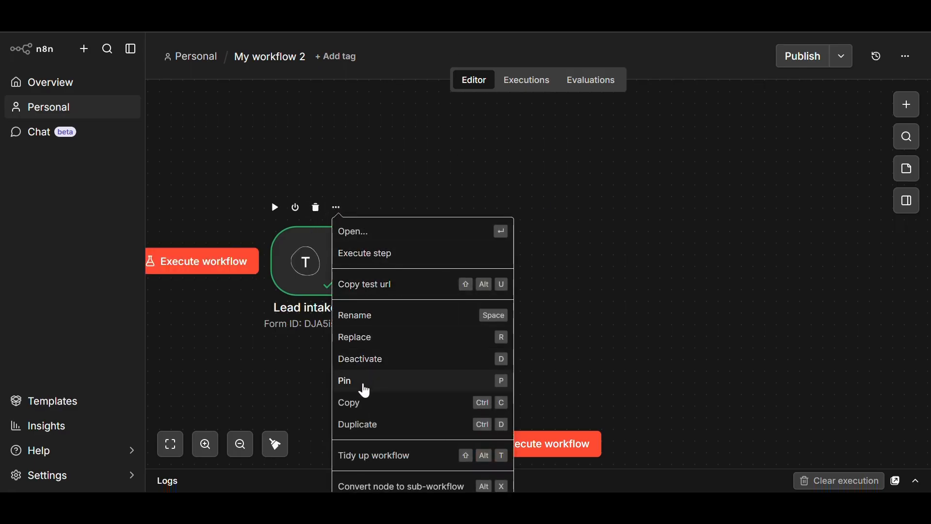
{"action": "left_click", "coordinate": [362, 383]}
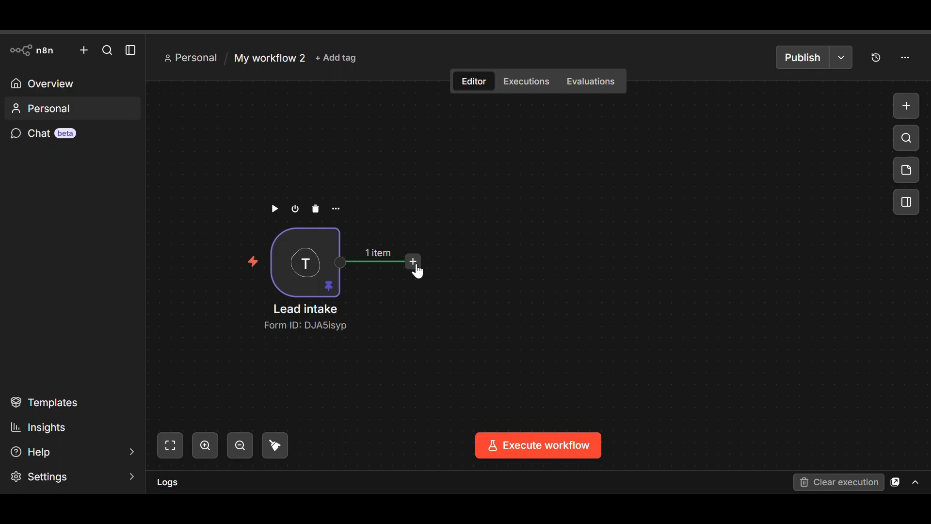
- Add the Google Sheets 'Append or update row in sheet' action after Lead intake, found by searching 'shee'
{"action": "left_click", "coordinate": [413, 262]}
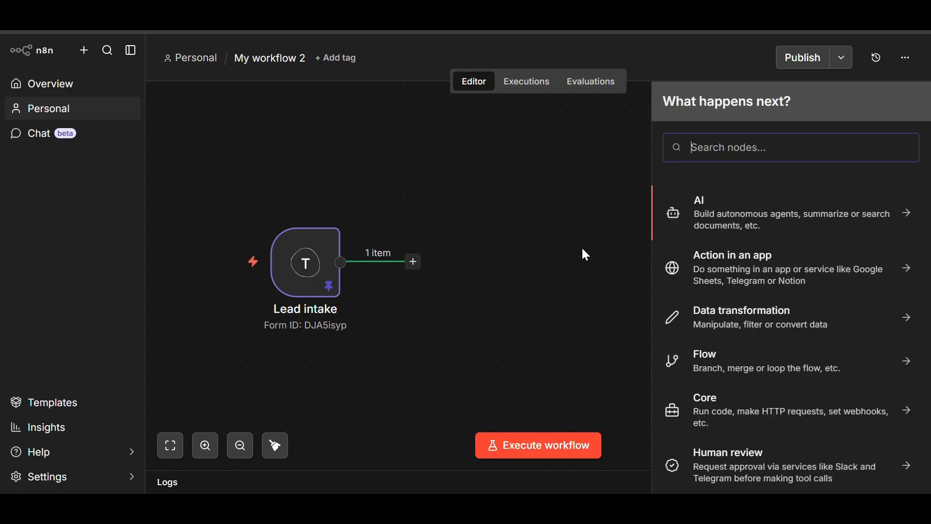
{"action": "left_click", "coordinate": [708, 148]}
{"action": "type", "text": "shee"}
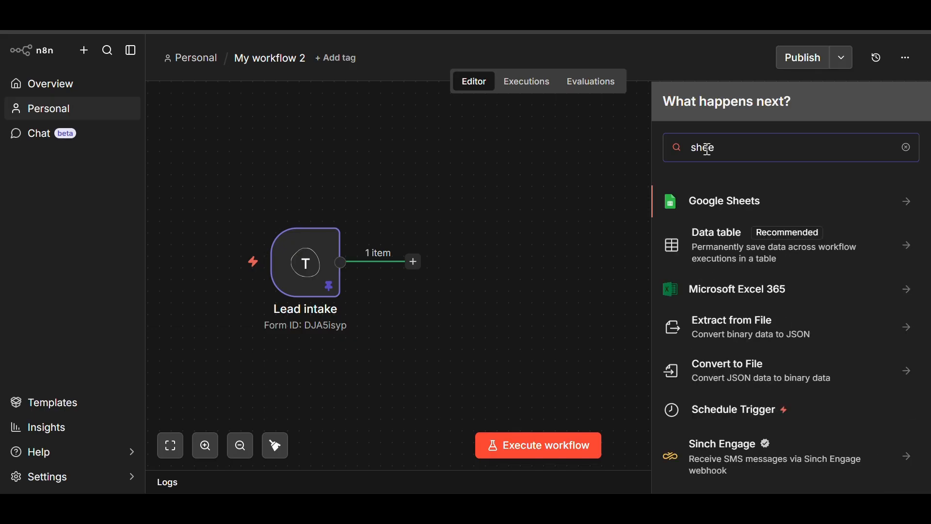
{"action": "left_click", "coordinate": [903, 201]}
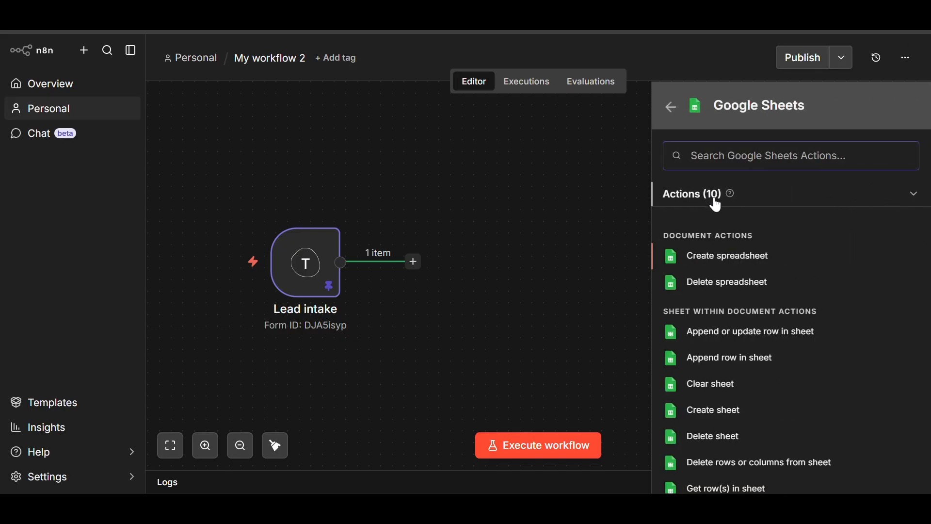
{"action": "scroll", "coordinate": [913, 326], "scroll_direction": "down", "scroll_amount": 3}
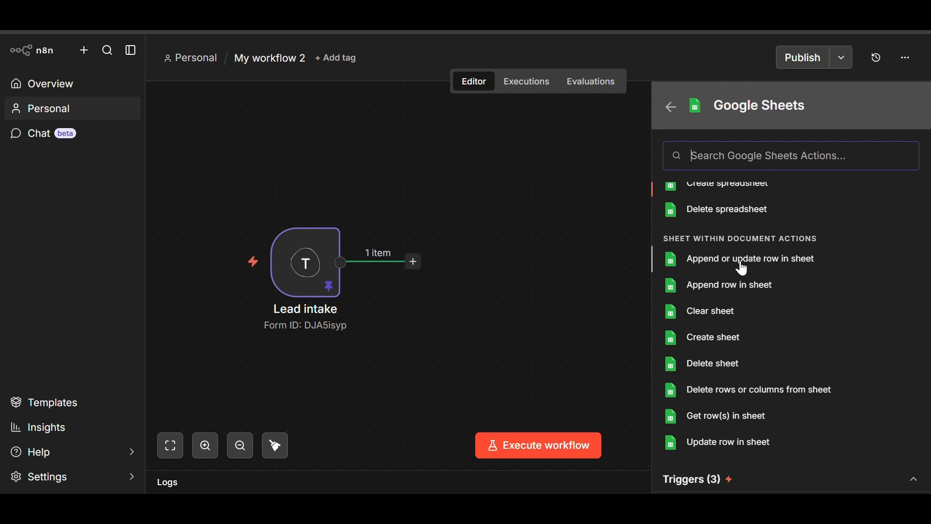
{"action": "left_click", "coordinate": [741, 269]}
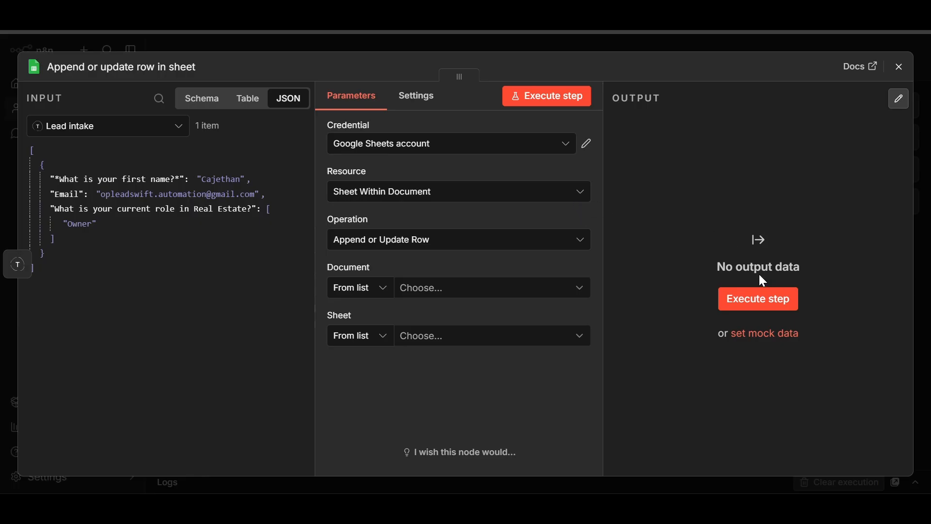
- Set the append step's Document to be identified By ID
{"action": "left_click", "coordinate": [385, 292]}
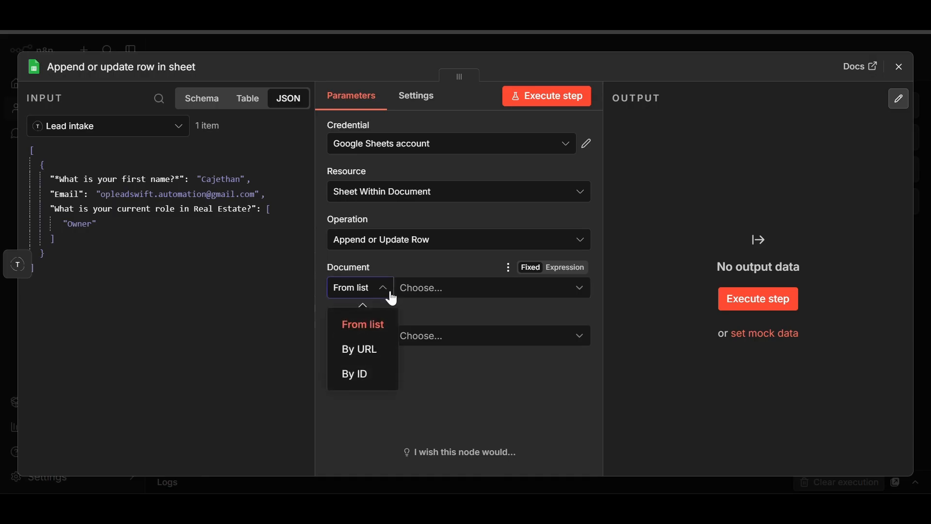
{"action": "left_click", "coordinate": [375, 383]}
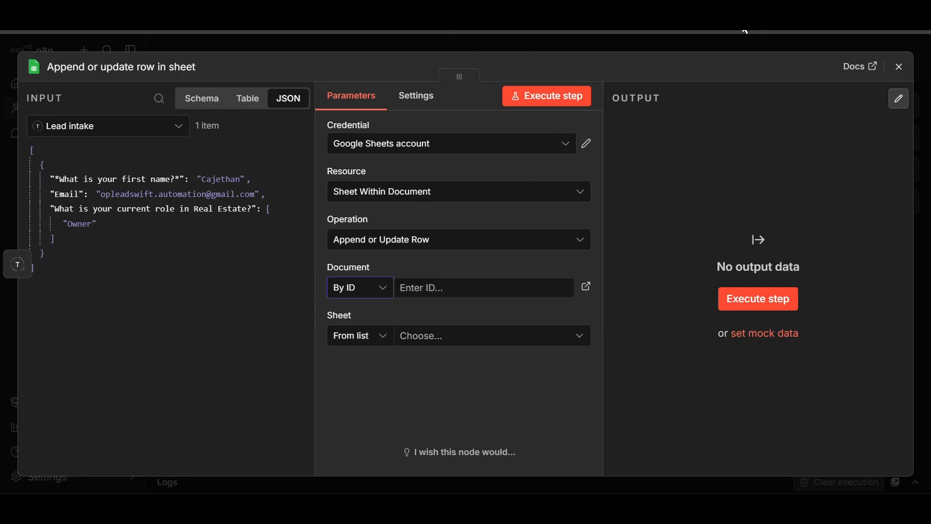
{"action": "left_click", "coordinate": [366, 290]}
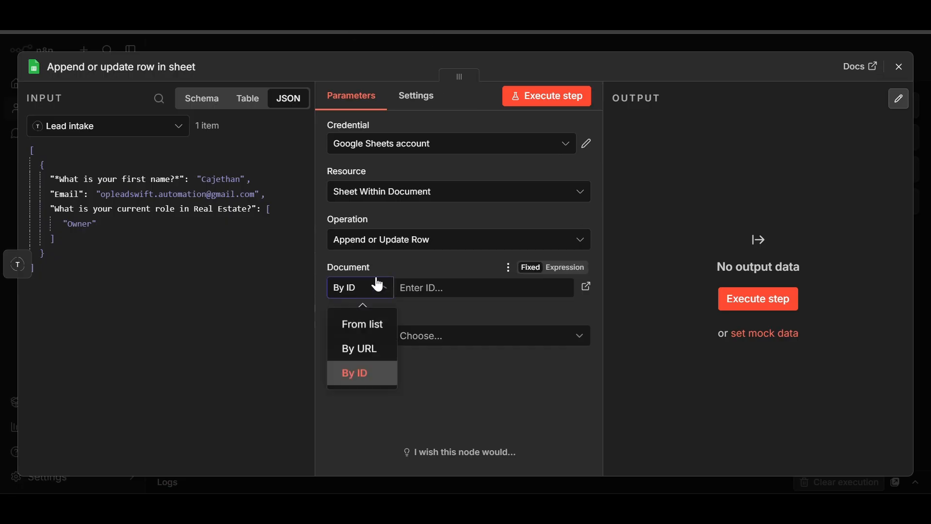
{"action": "left_click", "coordinate": [361, 375]}
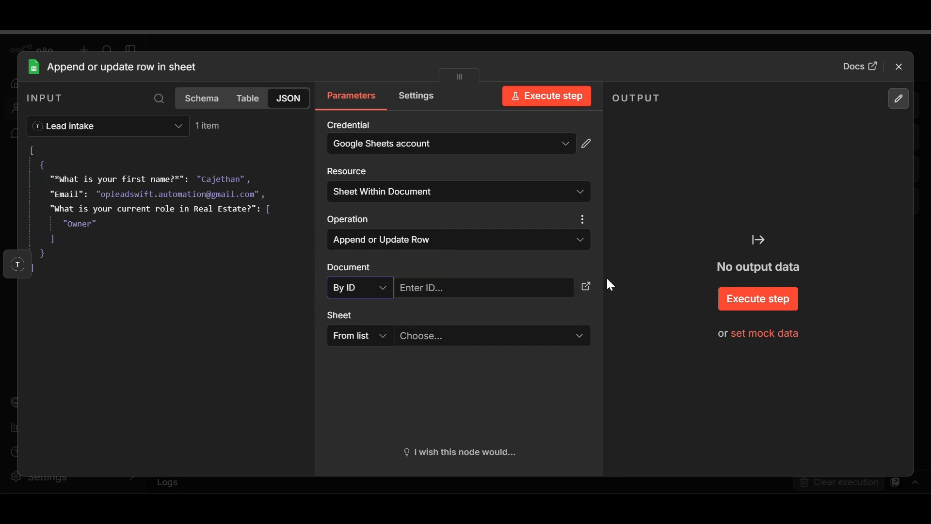
- Copy the Lead sheet spreadsheet's ID from its address bar in Google Sheets
{"action": "left_click", "coordinate": [708, 10]}
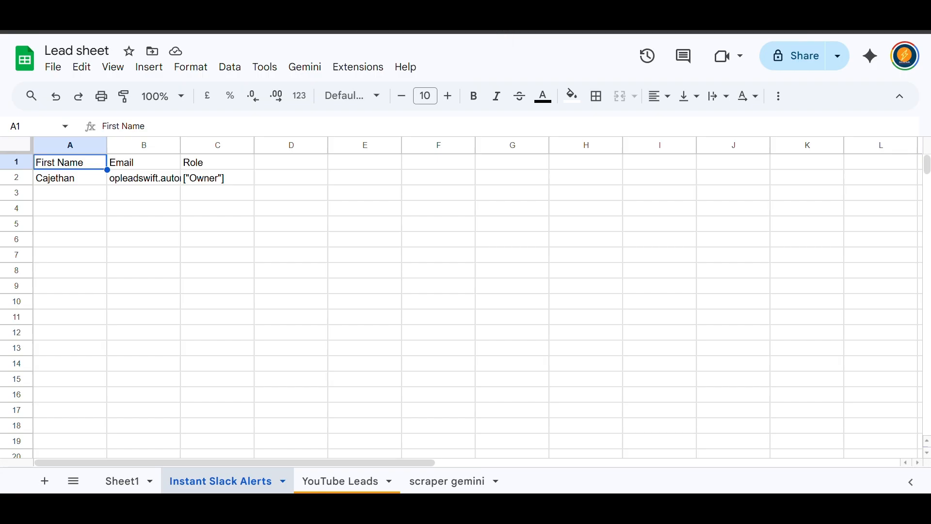
{"action": "right_click", "coordinate": [335, 31]}
{"action": "left_click", "coordinate": [385, 157]}
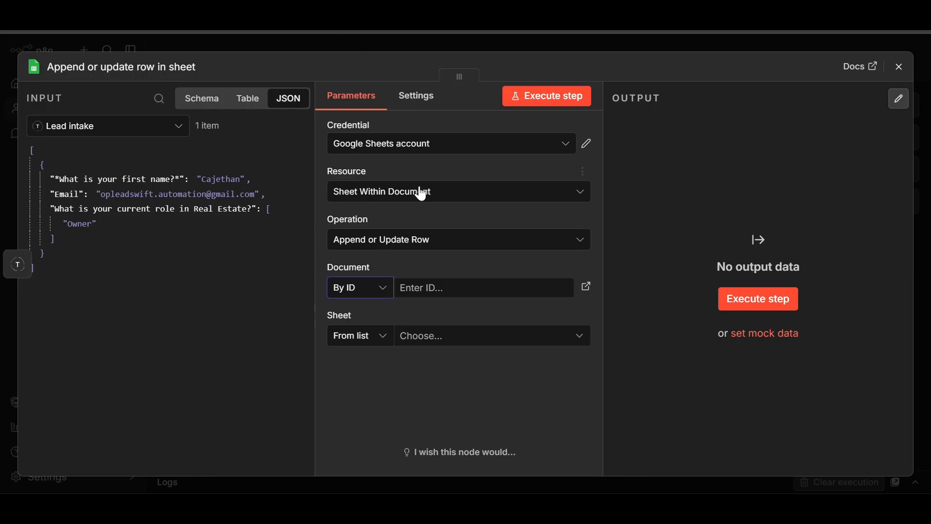
- Paste the copied Lead sheet ID into the Document ID field
{"action": "left_click", "coordinate": [412, 288]}
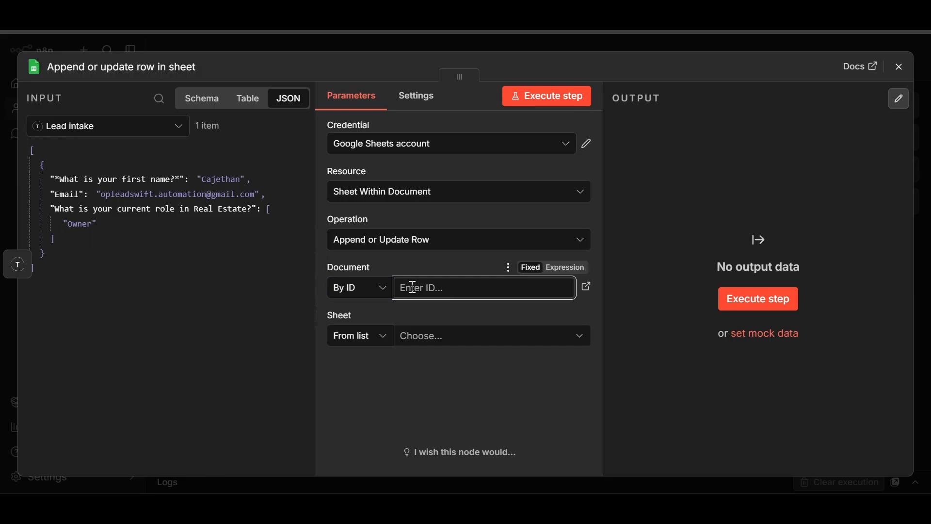
{"action": "right_click", "coordinate": [413, 288]}
{"action": "left_click", "coordinate": [450, 330]}
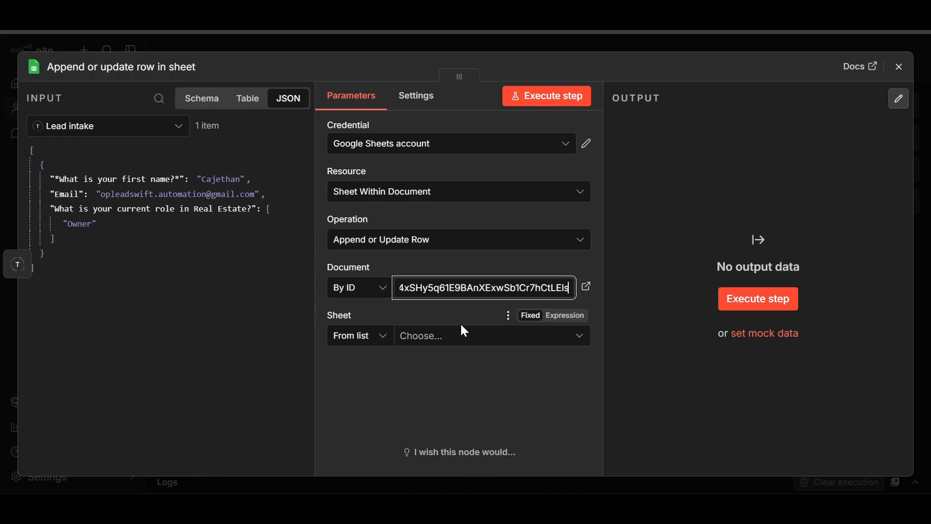
- Switch the Sheet field to be identified By ID
{"action": "left_click", "coordinate": [444, 338]}
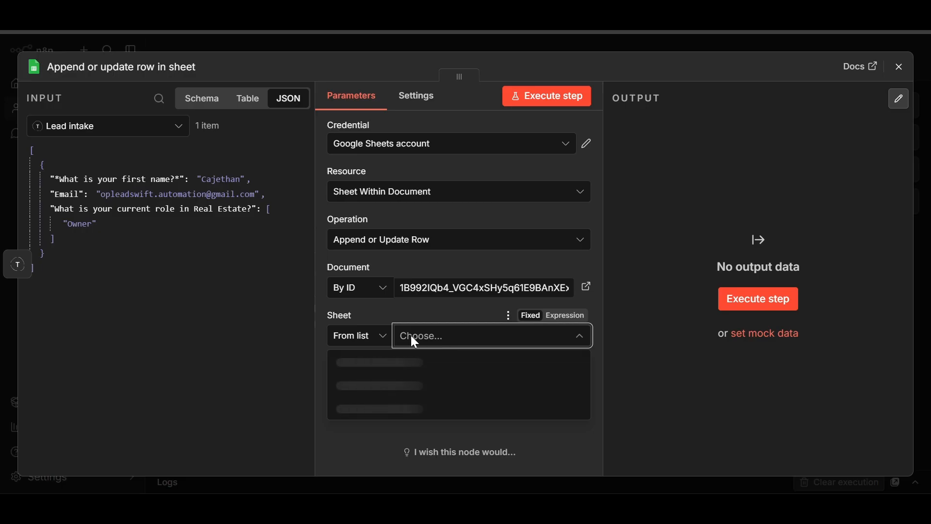
{"action": "left_click", "coordinate": [381, 338]}
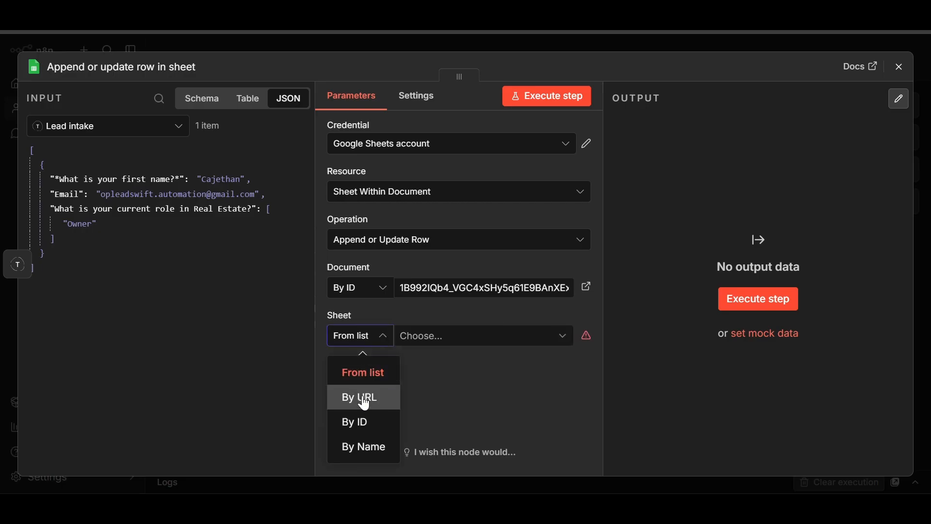
{"action": "left_click", "coordinate": [395, 411]}
{"action": "left_click", "coordinate": [442, 345]}
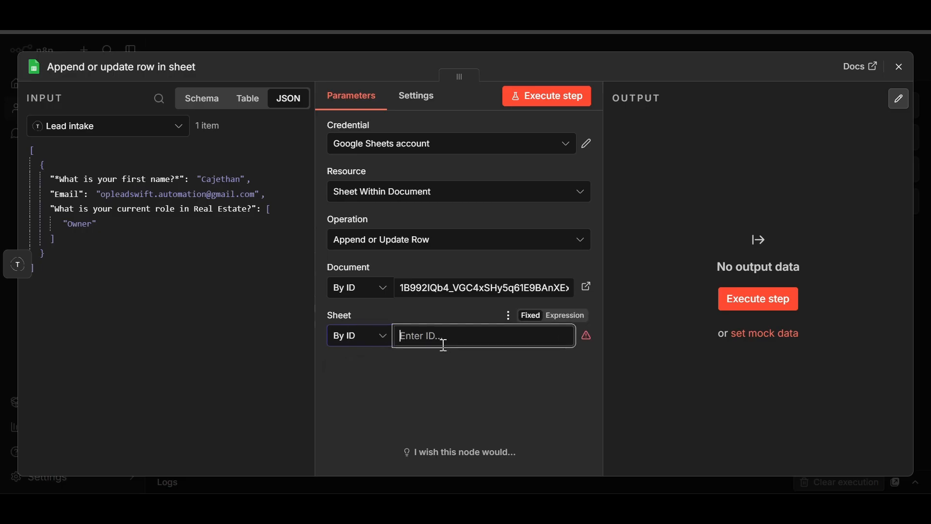
- Copy the Lead sheet's web address from Google Sheets and return to n8n
{"action": "key", "text": "ctrl+Tab"}
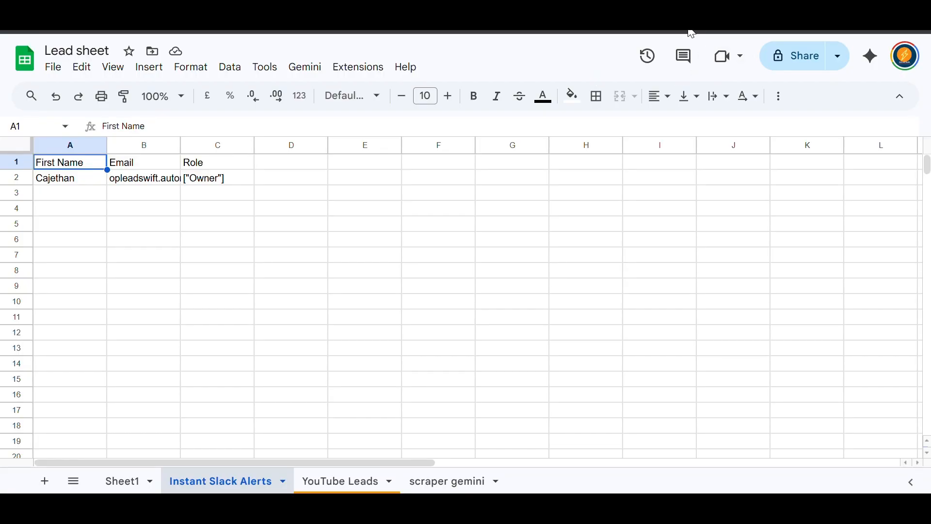
{"action": "right_click", "coordinate": [264, 28]}
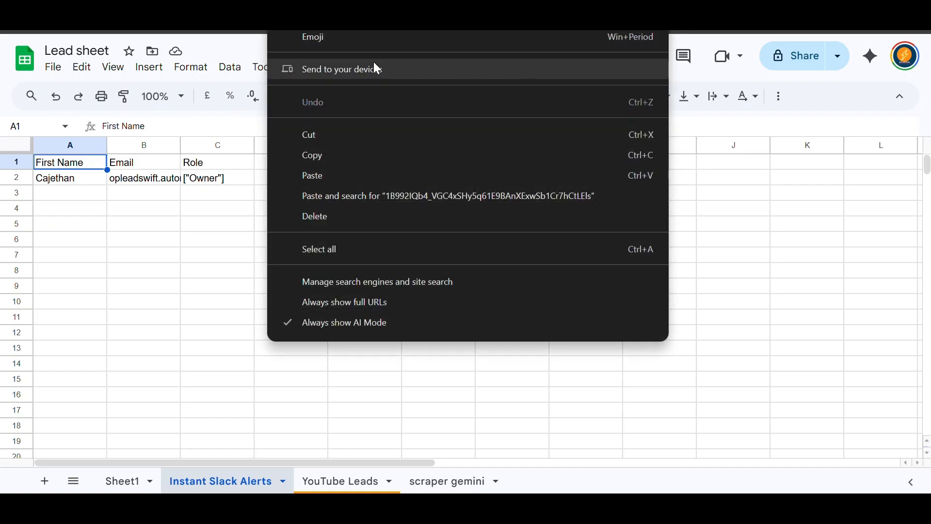
{"action": "left_click", "coordinate": [319, 154]}
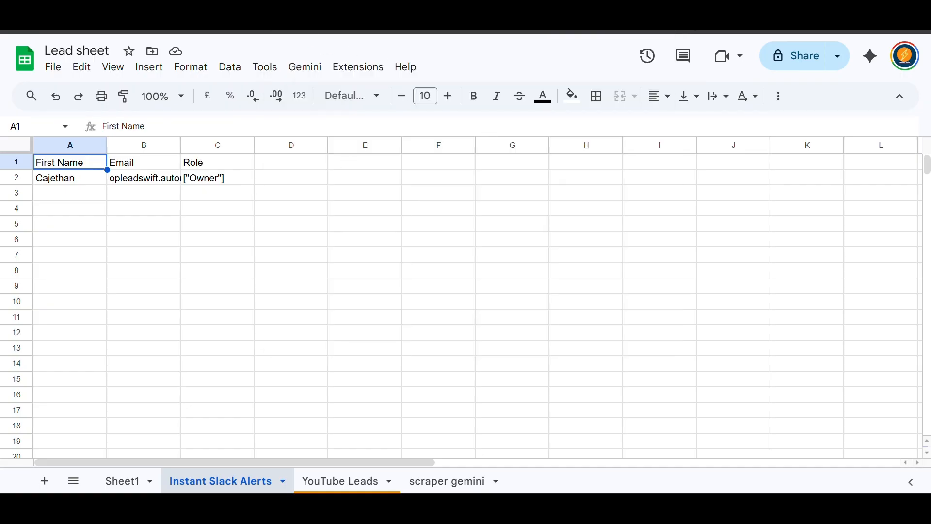
{"action": "left_click", "coordinate": [383, 9]}
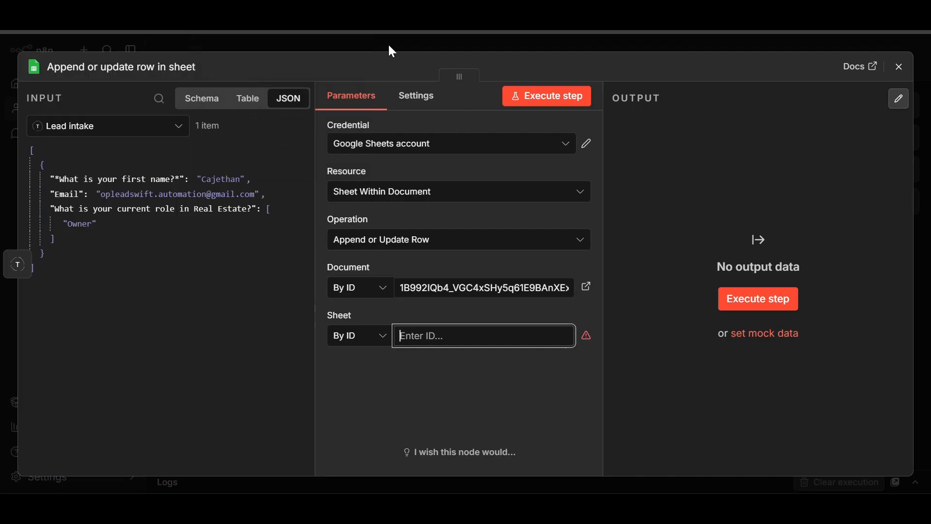
- Paste 49480500 as the Sheet ID and bring the First Name, Email and Role values into view
{"action": "right_click", "coordinate": [406, 332]}
{"action": "left_click", "coordinate": [442, 165]}
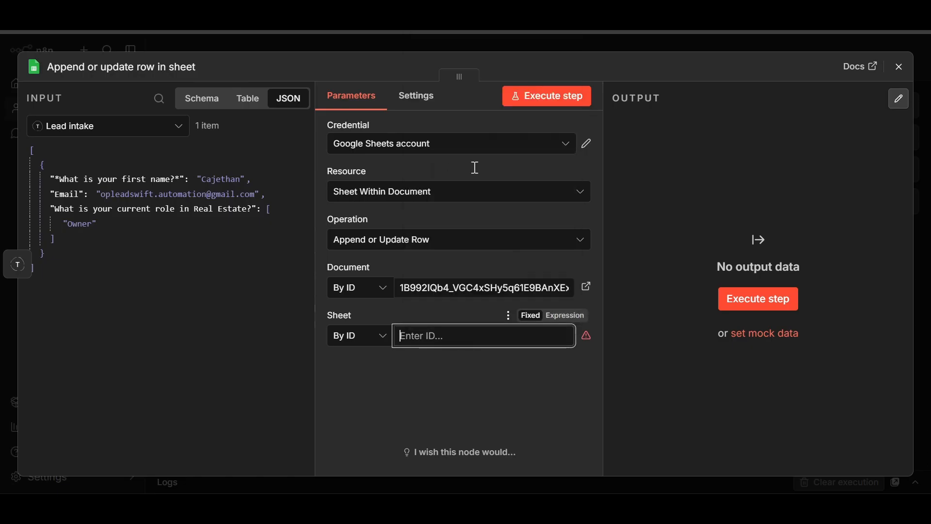
{"action": "scroll", "coordinate": [412, 264], "scroll_direction": "down", "scroll_amount": 2}
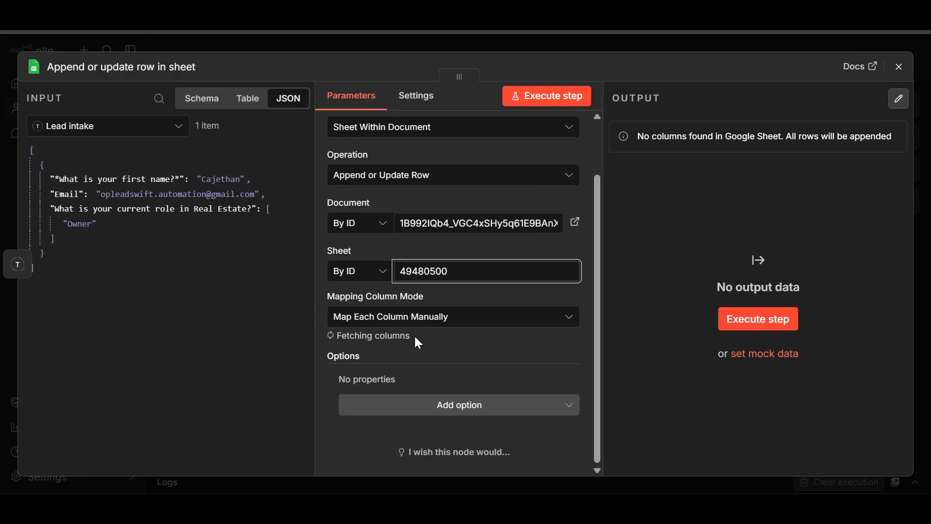
{"action": "scroll", "coordinate": [429, 304], "scroll_direction": "down", "scroll_amount": 7}
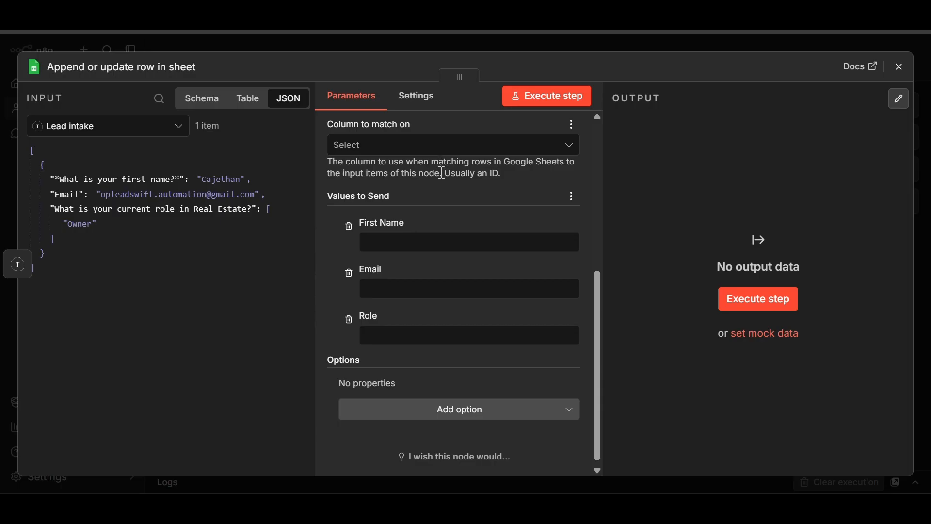
- Match rows on Email and map first name, email and role (Owner) from Lead intake answers
{"action": "left_click", "coordinate": [431, 149]}
{"action": "left_click", "coordinate": [421, 206]}
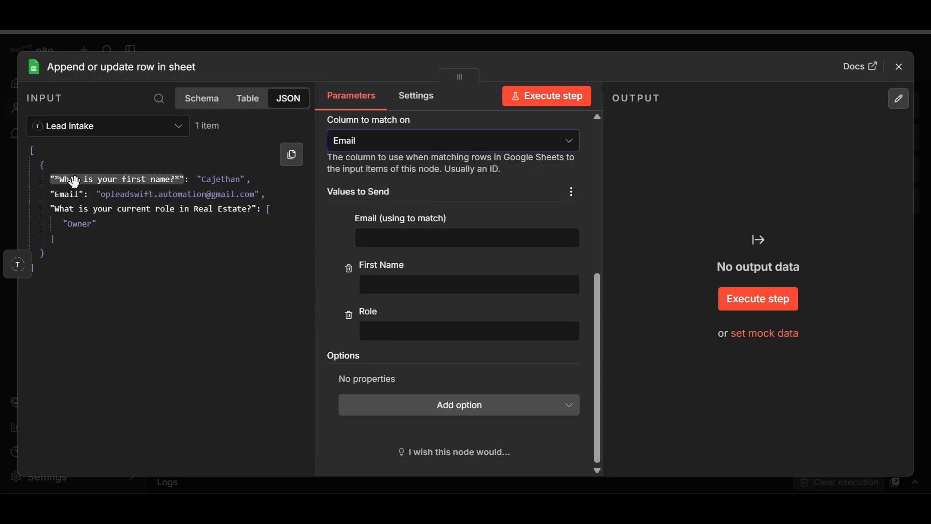
{"action": "left_click_drag", "start_coordinate": [69, 184], "coordinate": [406, 289]}
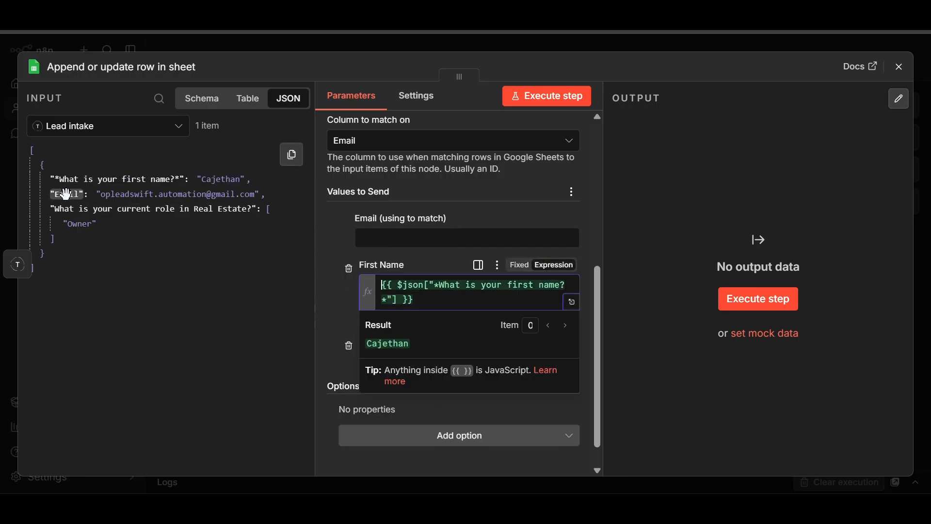
{"action": "left_click_drag", "start_coordinate": [66, 193], "coordinate": [428, 238]}
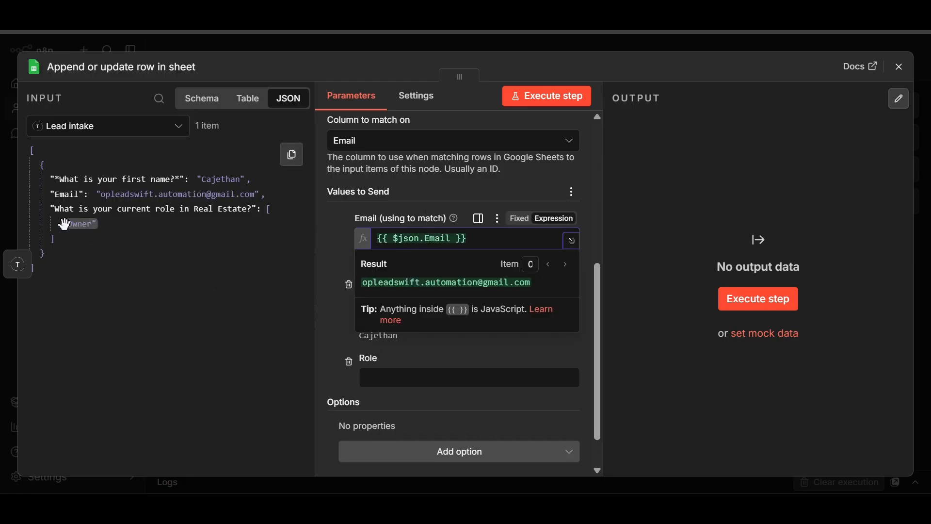
{"action": "left_click_drag", "start_coordinate": [71, 224], "coordinate": [417, 391]}
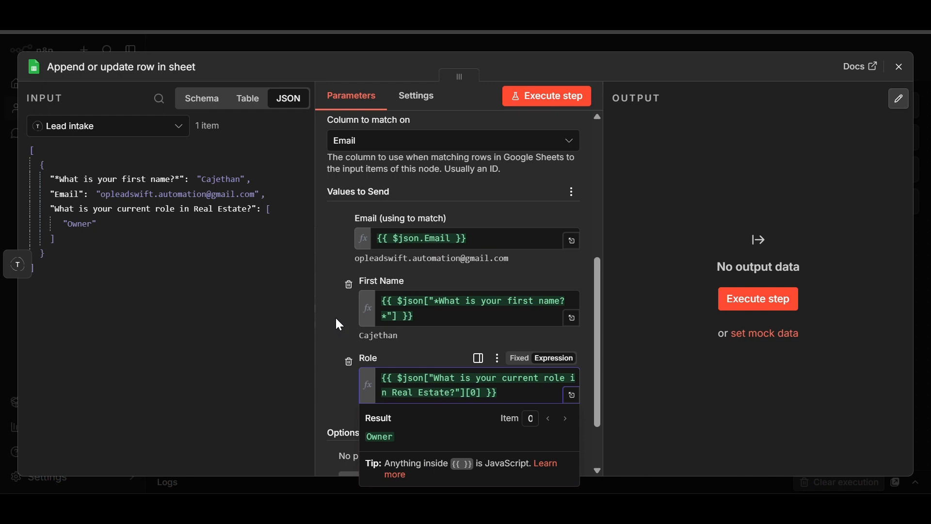
{"action": "left_click", "coordinate": [339, 324]}
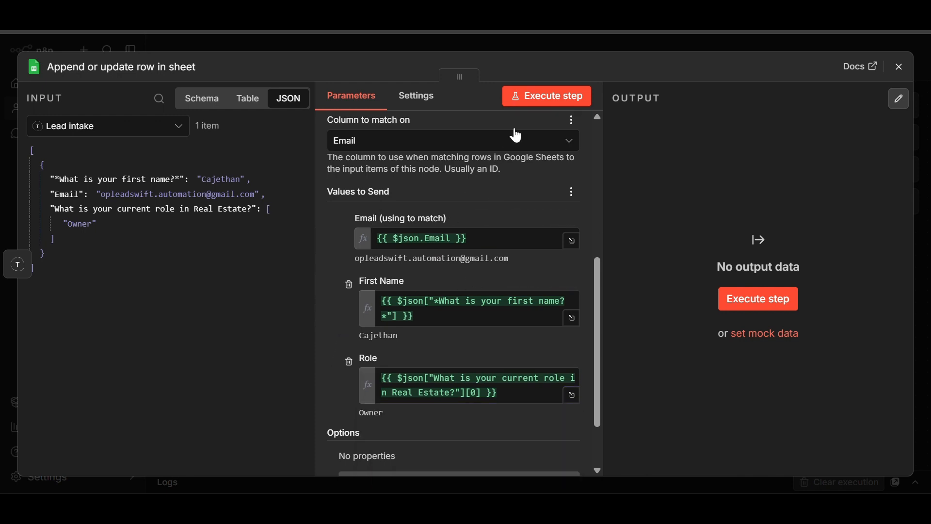
- Test-run the sheet node to output one row with first name, email and Owner, then close it
{"action": "left_click", "coordinate": [543, 102]}
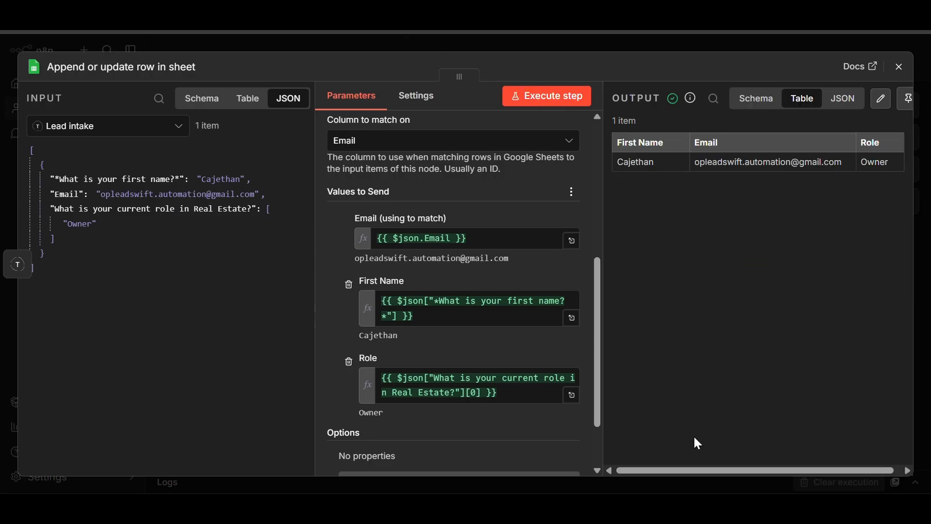
{"action": "left_click_drag", "start_coordinate": [685, 467], "coordinate": [709, 471]}
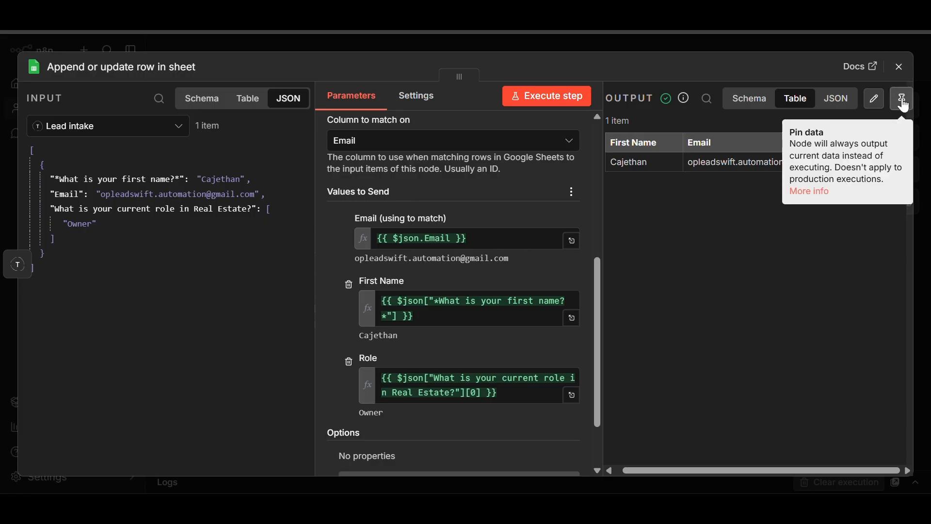
{"action": "left_click", "coordinate": [900, 66]}
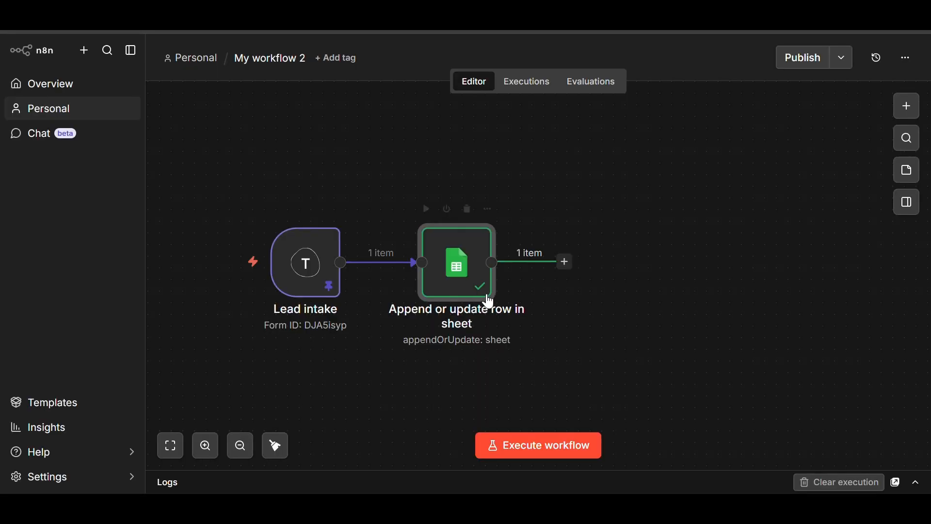
- Rename the Google Sheets node to 'Add ROW'
{"action": "left_click", "coordinate": [488, 209]}
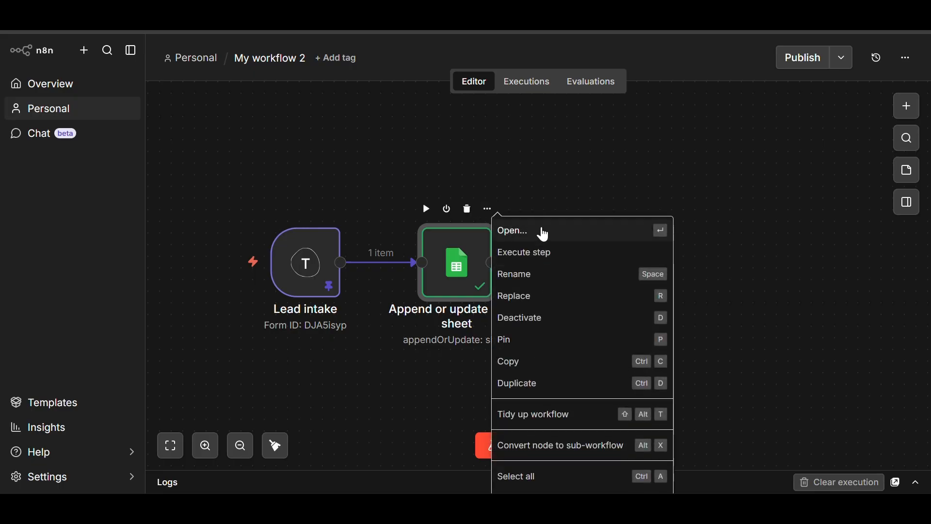
{"action": "left_click", "coordinate": [538, 275]}
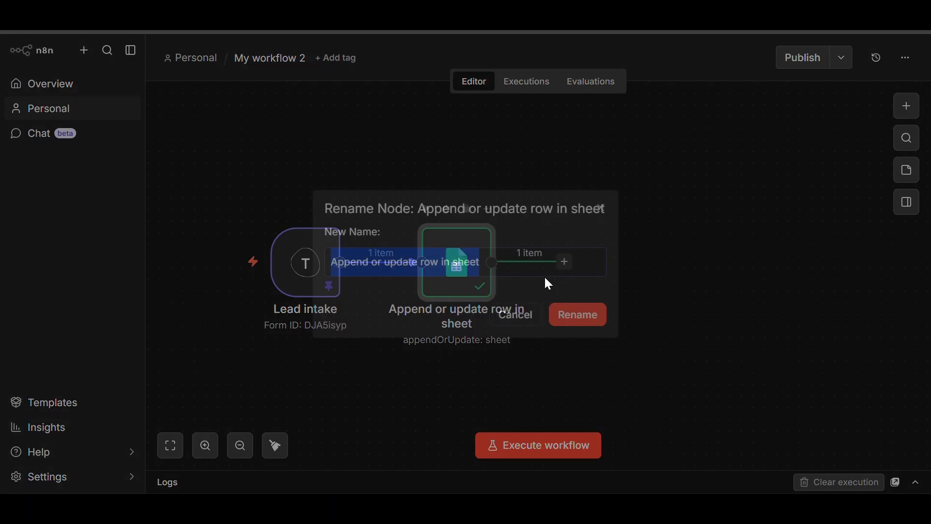
{"action": "key", "text": "BackSpace"}
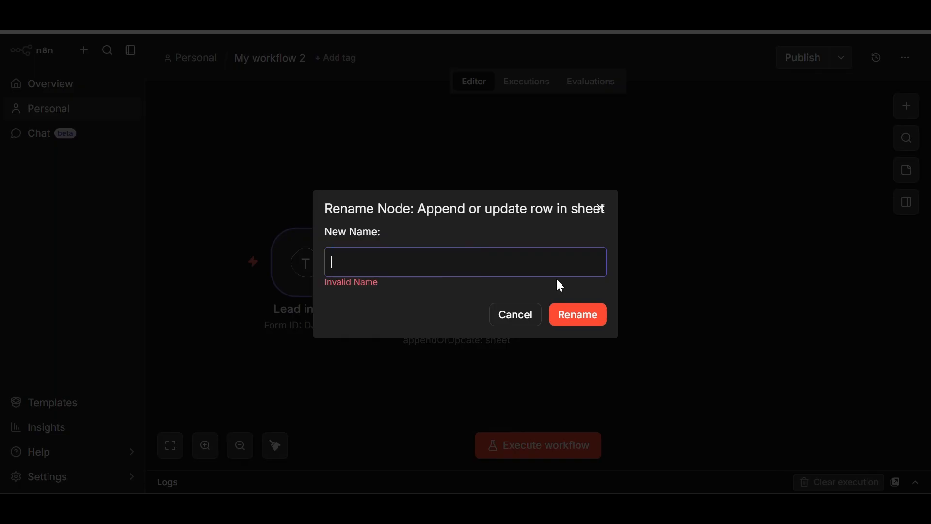
{"action": "type", "text": "A"}
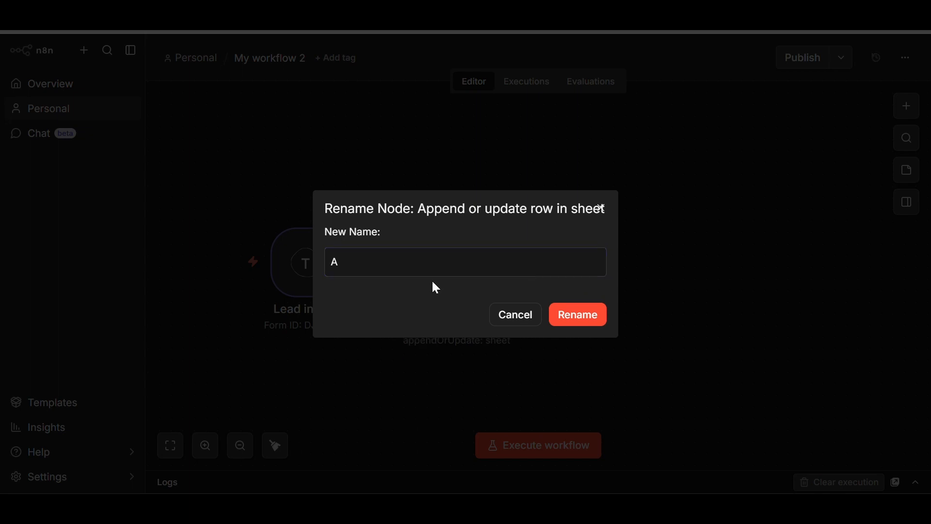
{"action": "type", "text": "dd"}
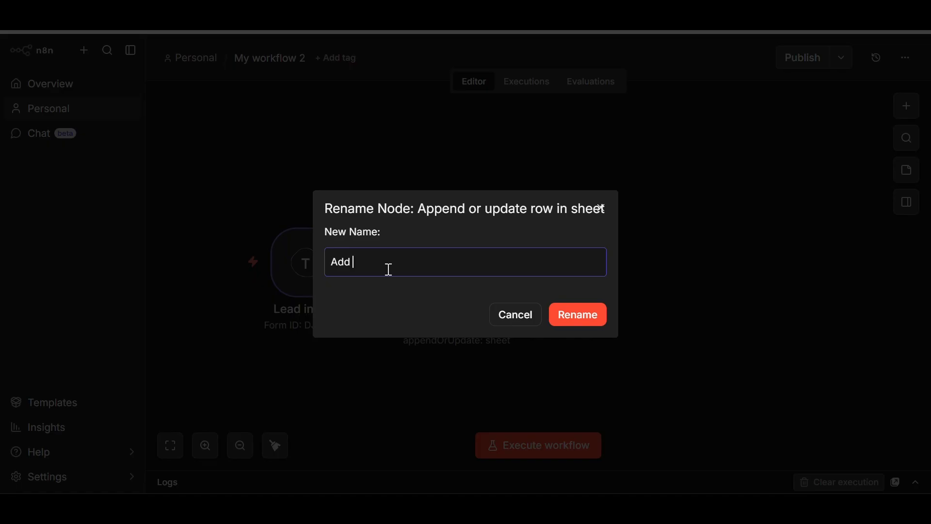
{"action": "type", "text": " ROW"}
{"action": "left_click", "coordinate": [579, 316]}
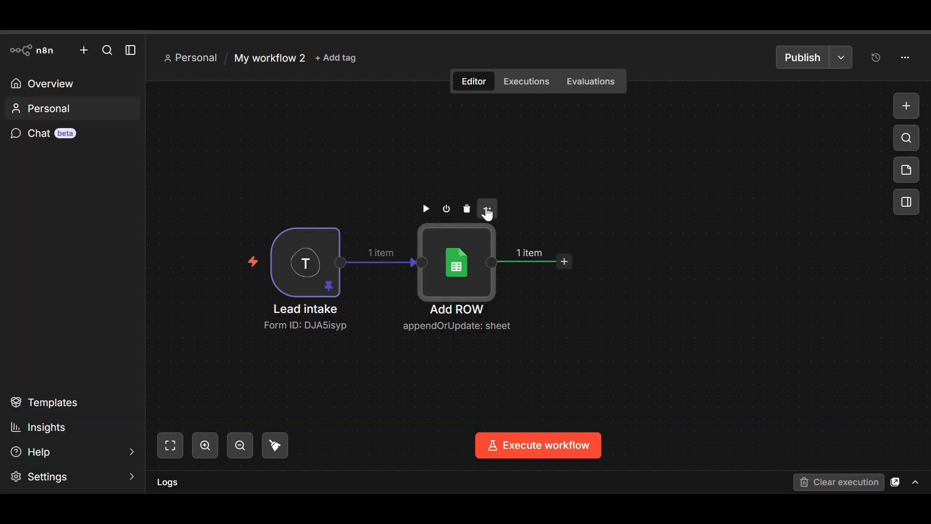
- Pin the Add ROW node's output data
{"action": "left_click", "coordinate": [488, 209]}
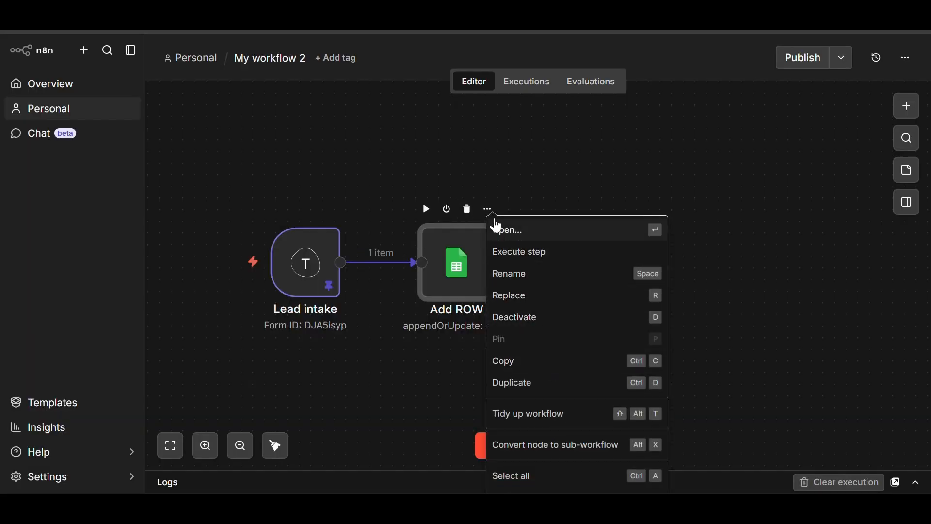
{"action": "left_click", "coordinate": [500, 182]}
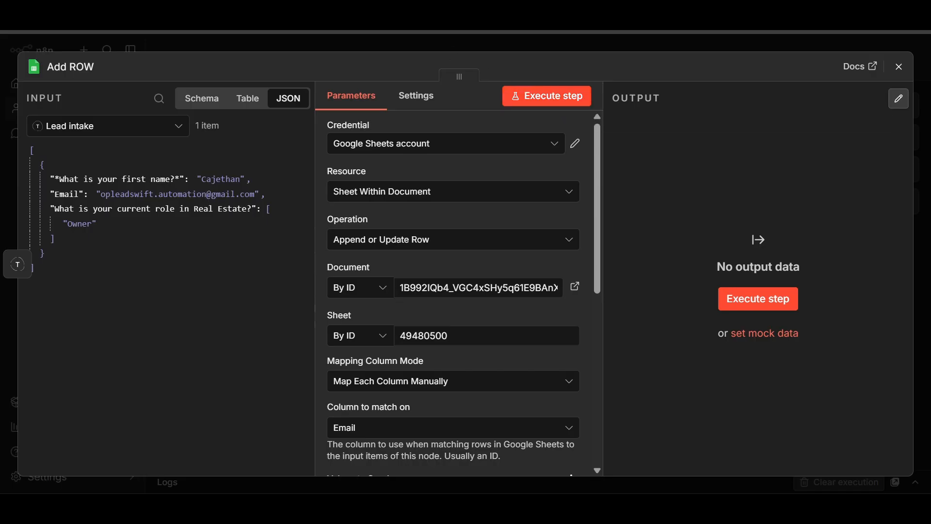
{"action": "key", "text": "Escape"}
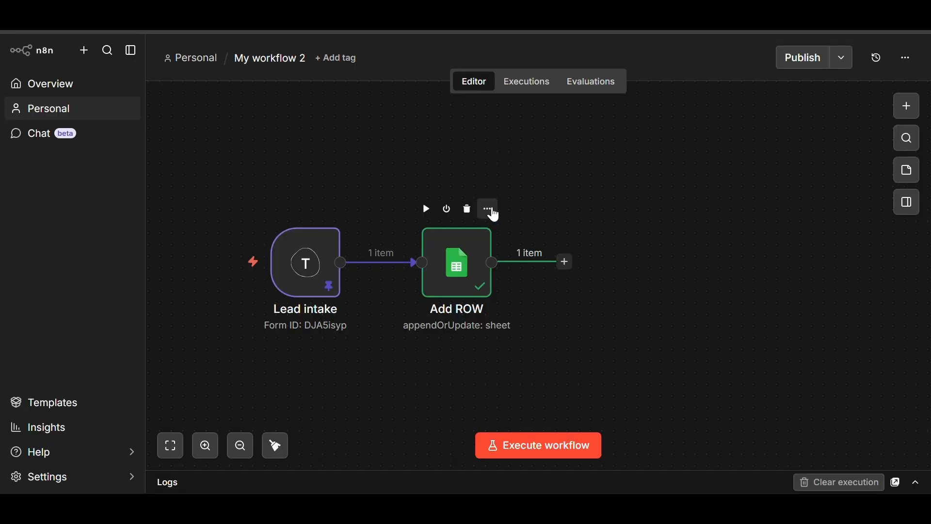
{"action": "left_click", "coordinate": [494, 214]}
{"action": "left_click", "coordinate": [523, 339]}
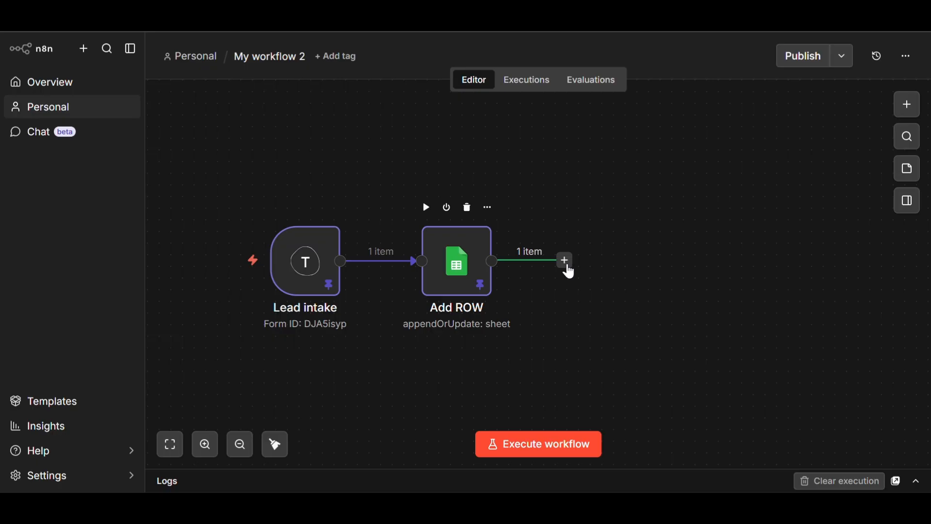
- Search 'SLA' for a new step after Add ROW and list the Slack actions
{"action": "left_click", "coordinate": [567, 262]}
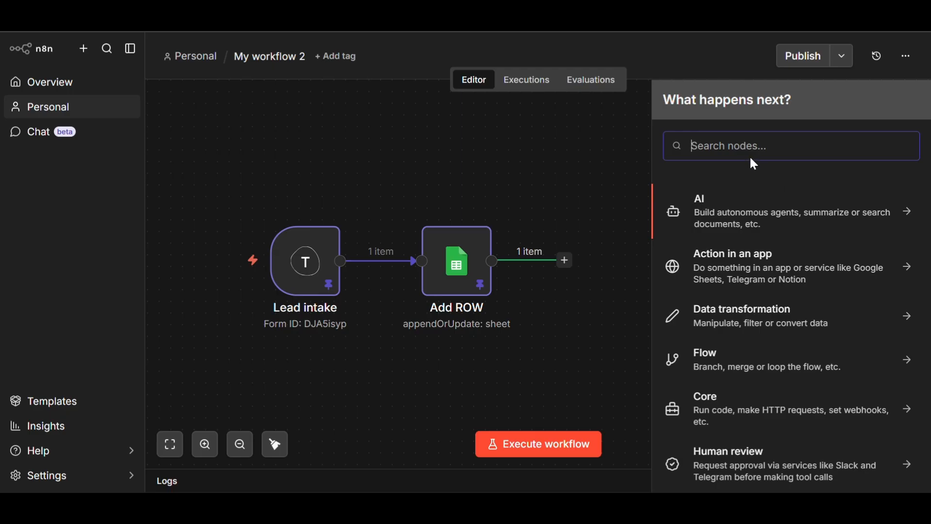
{"action": "type", "text": "SLA"}
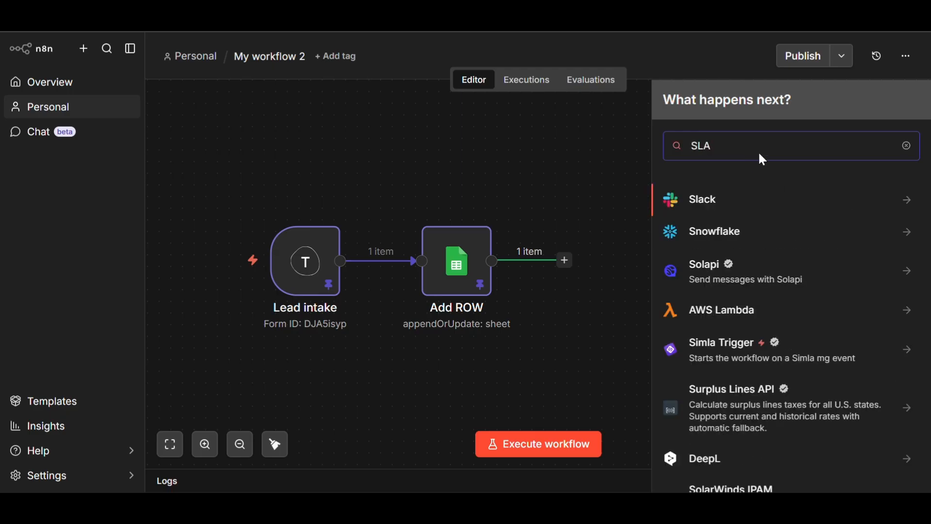
{"action": "left_click", "coordinate": [709, 196]}
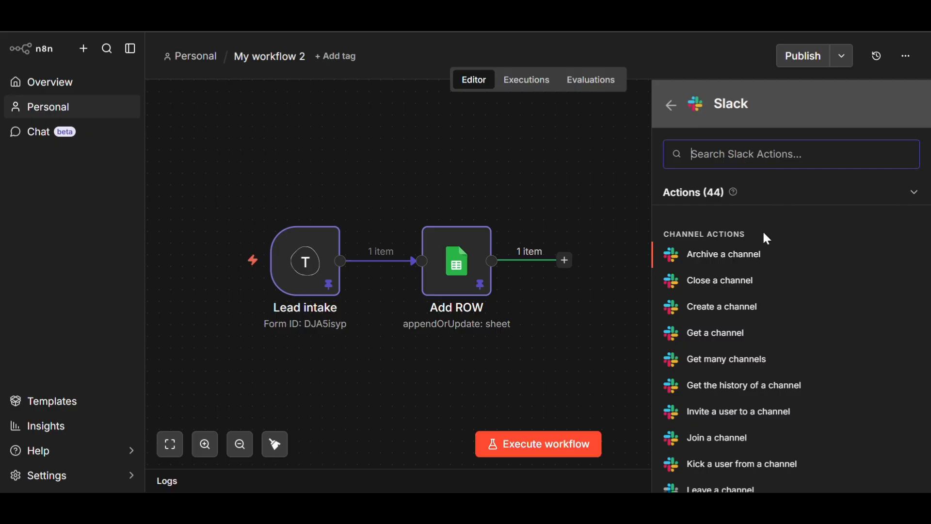
- Search 'SEND' and add Slack's 'Send a message' action after Add ROW
{"action": "scroll", "coordinate": [776, 241], "scroll_direction": "down", "scroll_amount": 5}
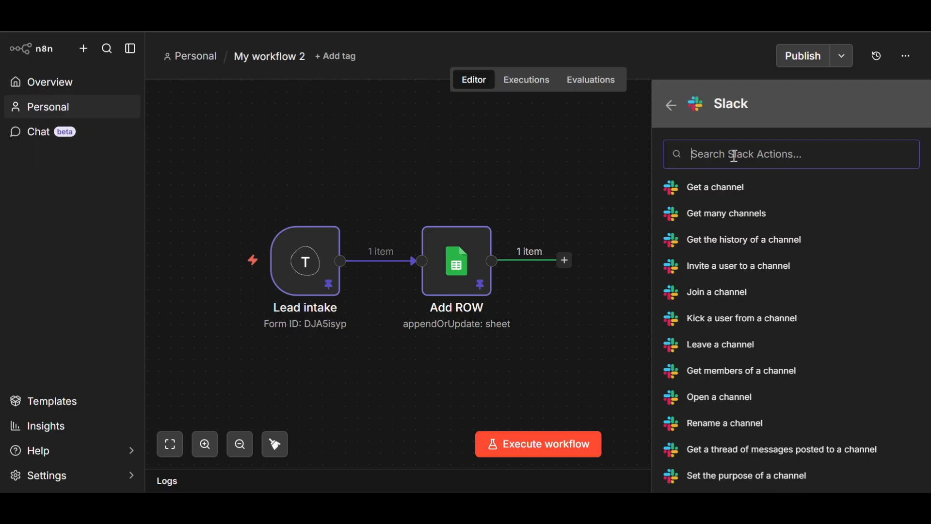
{"action": "type", "text": "SEN"}
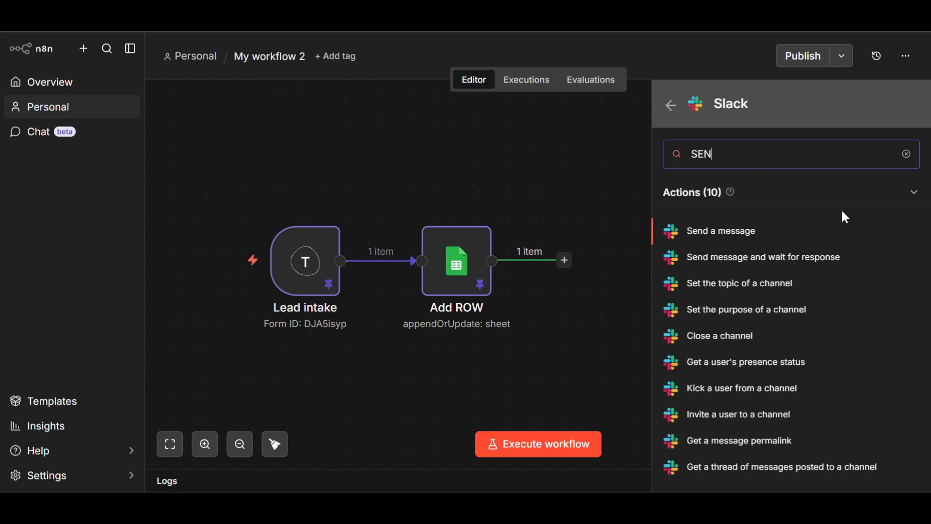
{"action": "type", "text": "D"}
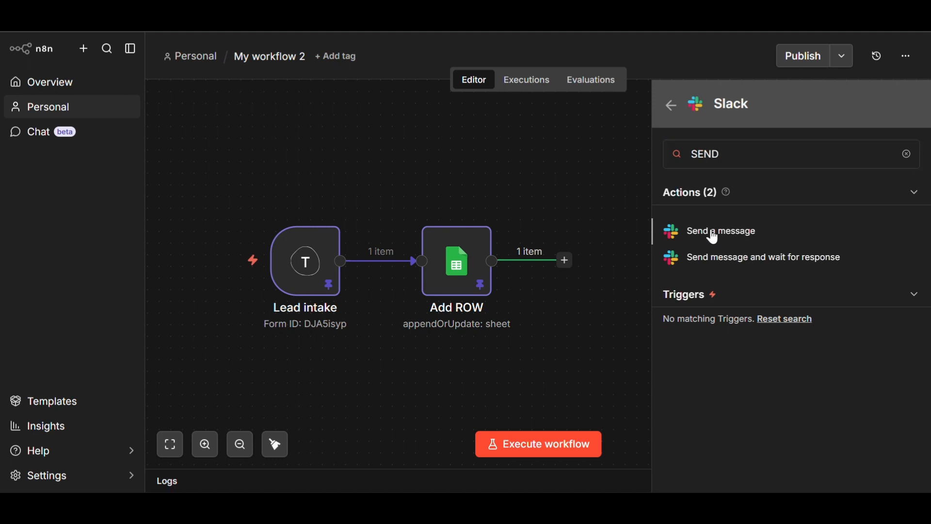
{"action": "left_click", "coordinate": [746, 232]}
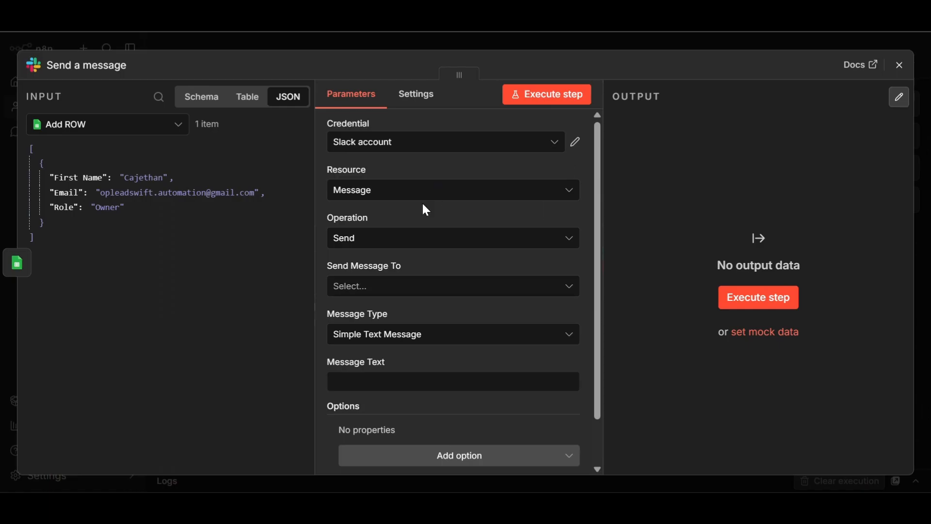
- Send the Slack message to a Channel, identifying the channel By ID
{"action": "scroll", "coordinate": [423, 203], "scroll_direction": "down", "scroll_amount": 1}
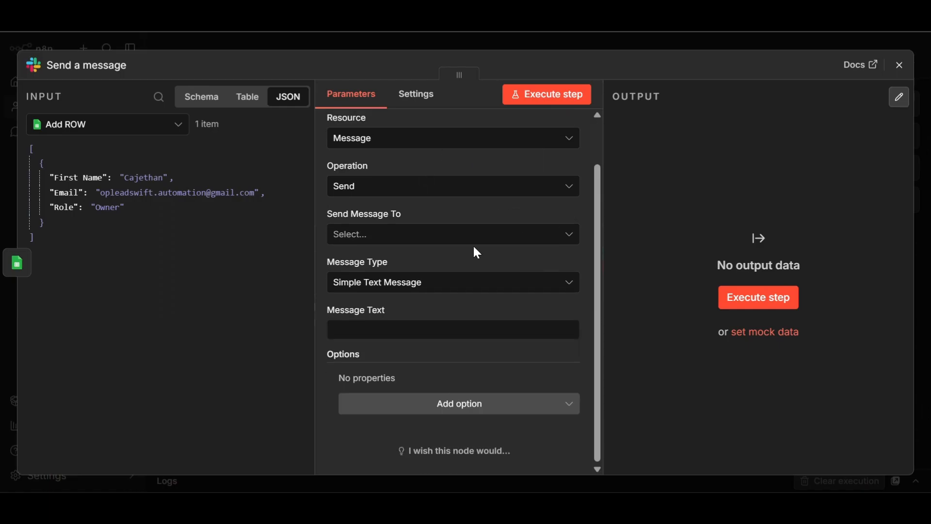
{"action": "left_click", "coordinate": [458, 234]}
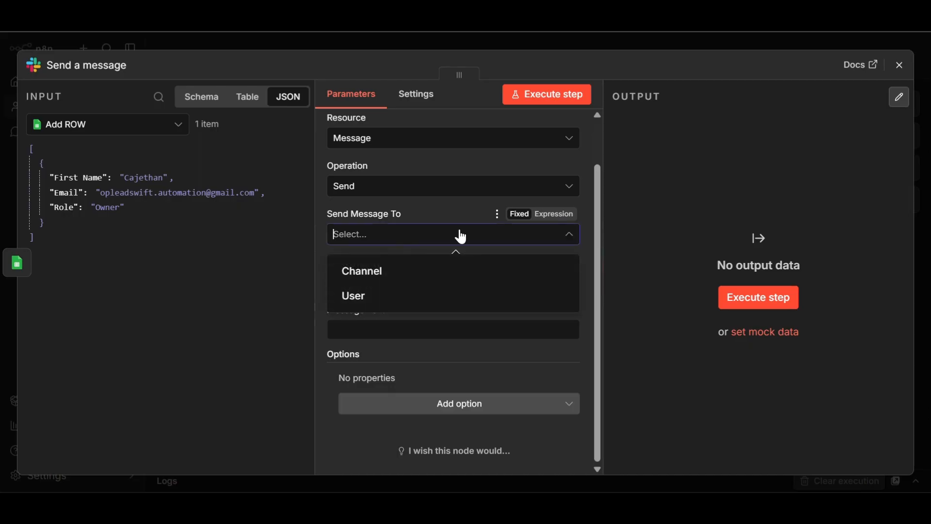
{"action": "left_click", "coordinate": [383, 276]}
{"action": "scroll", "coordinate": [434, 265], "scroll_direction": "down", "scroll_amount": 1}
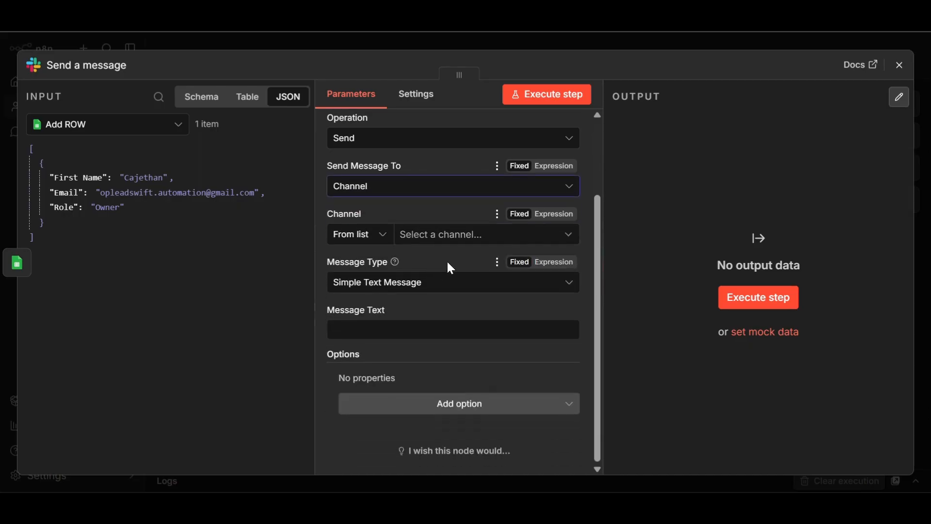
{"action": "left_click", "coordinate": [381, 237]}
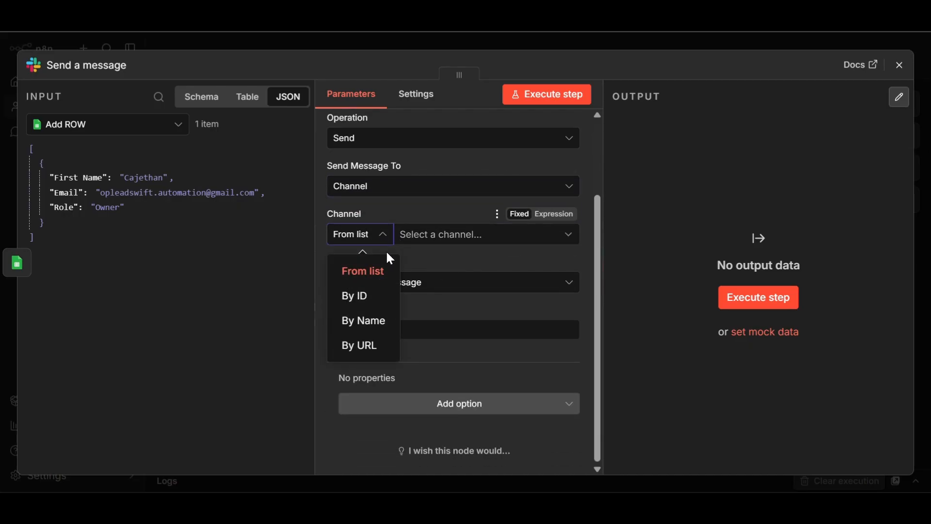
{"action": "left_click", "coordinate": [368, 303]}
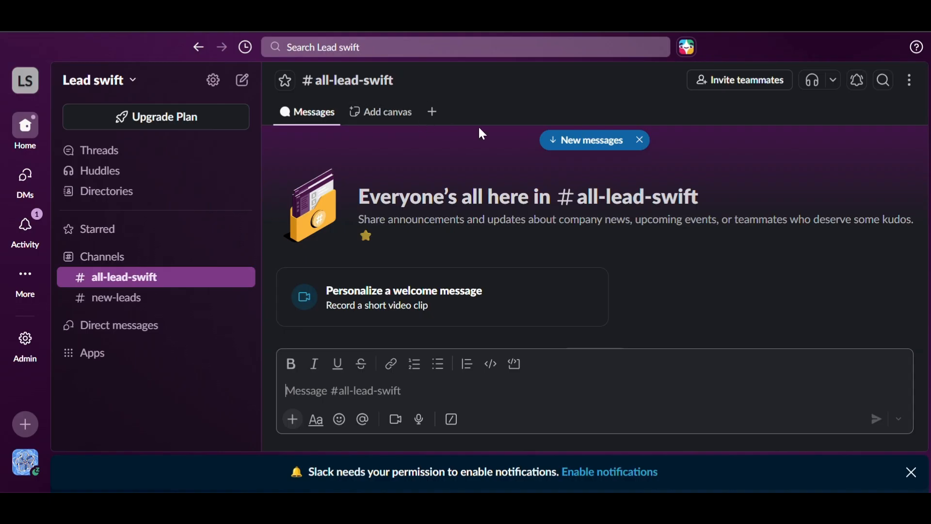
- Copy the #new-leads channel ID C0AV7EZT4KF from its channel details in Slack, then return to n8n
{"action": "scroll", "coordinate": [476, 194], "scroll_direction": "down", "scroll_amount": 4}
{"action": "scroll", "coordinate": [479, 209], "scroll_direction": "up", "scroll_amount": 3}
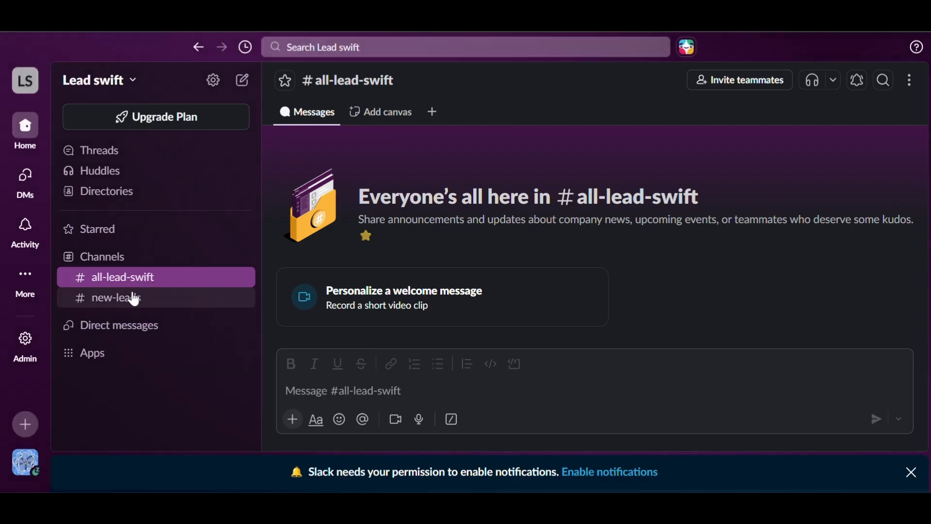
{"action": "left_click", "coordinate": [131, 299]}
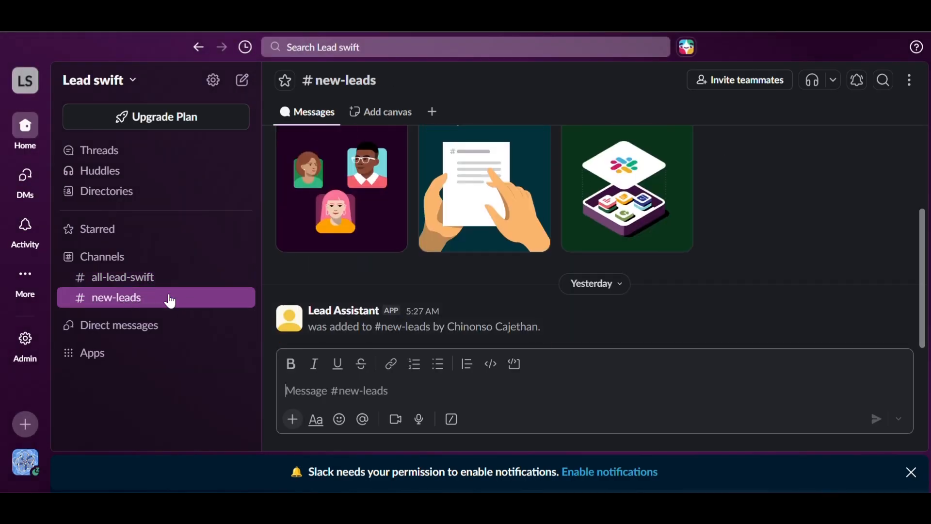
{"action": "scroll", "coordinate": [489, 303], "scroll_direction": "up", "scroll_amount": 3}
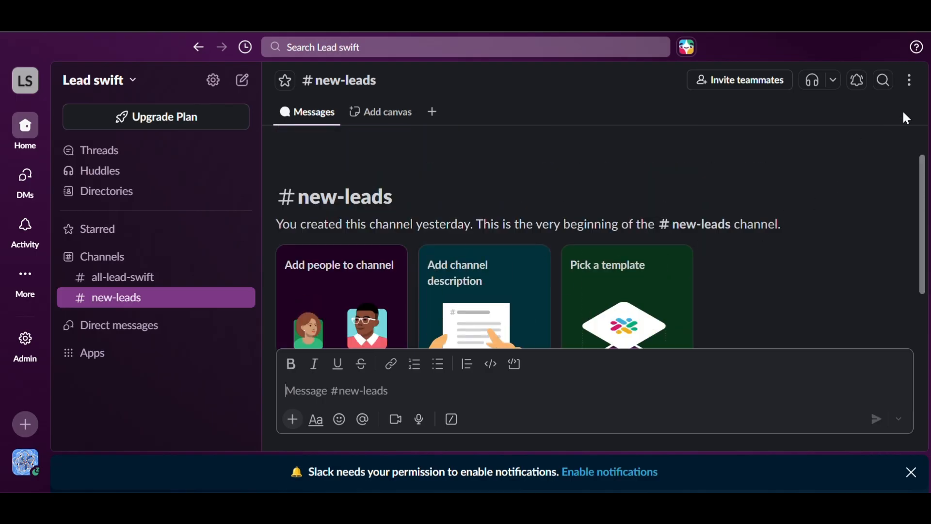
{"action": "left_click", "coordinate": [918, 80]}
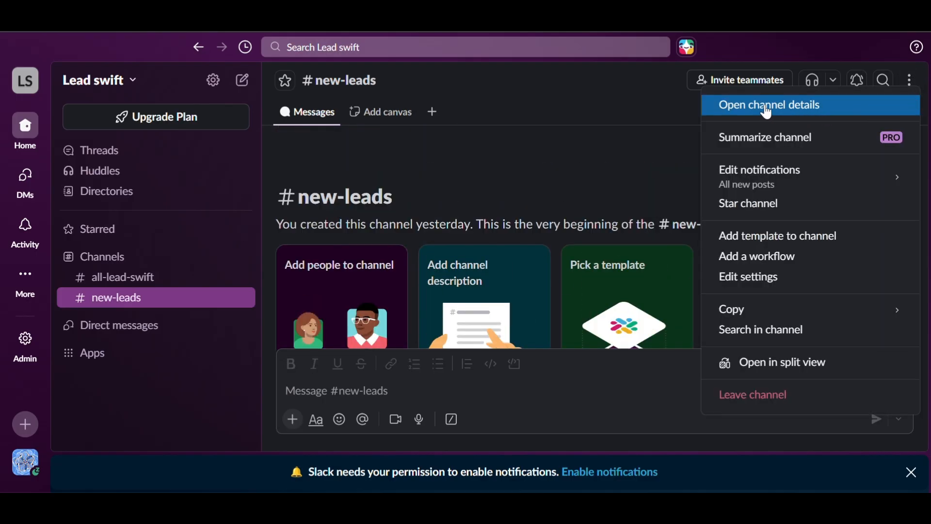
{"action": "left_click", "coordinate": [768, 113]}
{"action": "scroll", "coordinate": [515, 194], "scroll_direction": "down", "scroll_amount": 5}
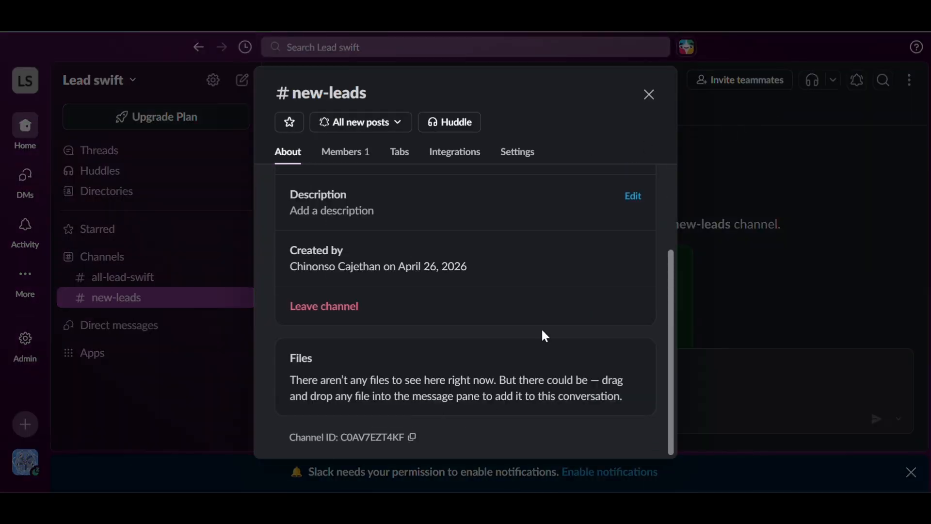
{"action": "left_click", "coordinate": [650, 96]}
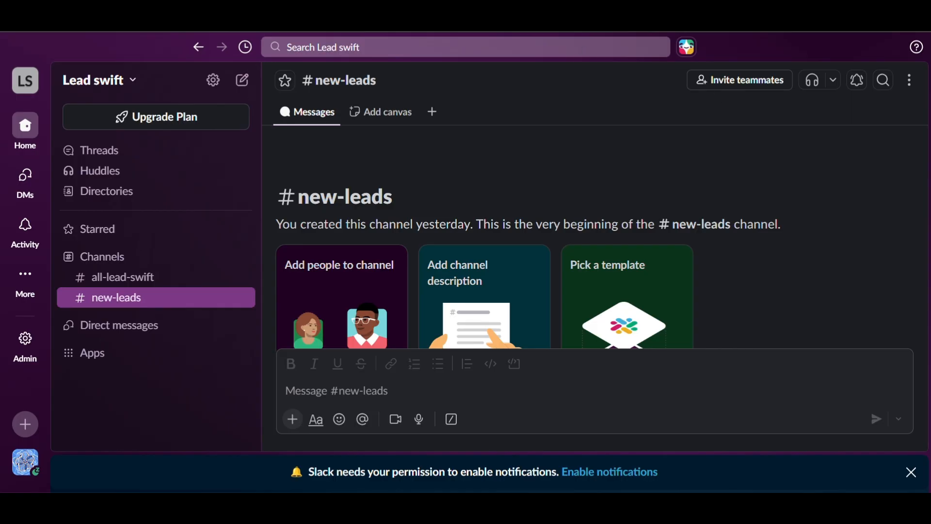
{"action": "left_click", "coordinate": [301, 13]}
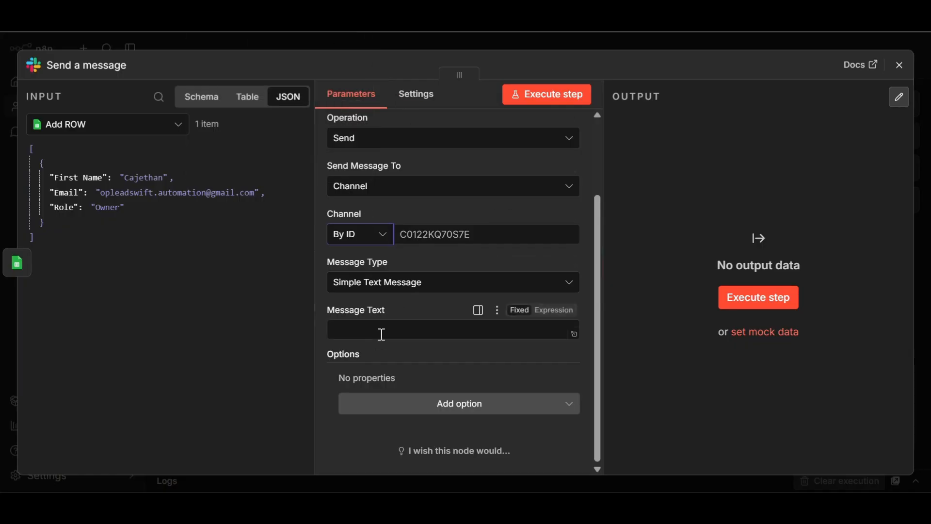
- Paste channel ID C0AV7EZT4KF into the Slack step's Channel ID field
{"action": "left_click", "coordinate": [410, 234]}
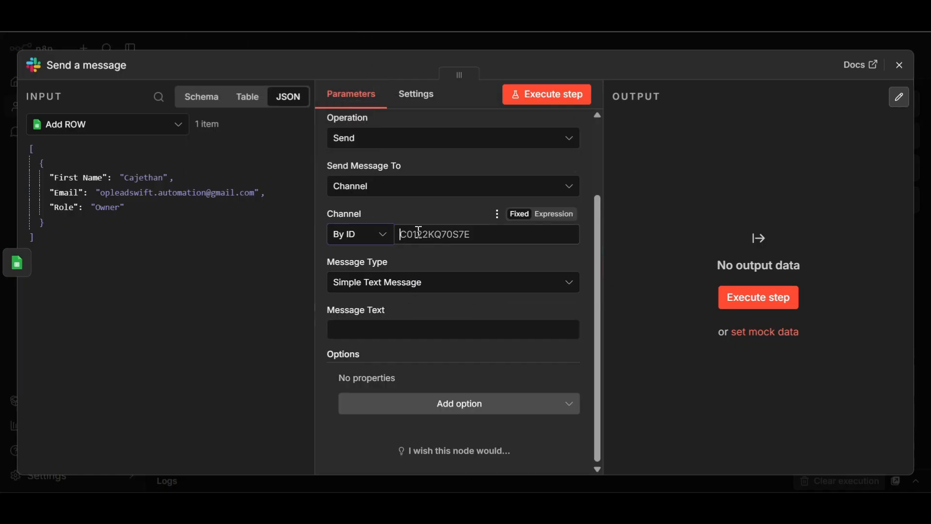
{"action": "right_click", "coordinate": [417, 235]}
{"action": "left_click", "coordinate": [464, 335]}
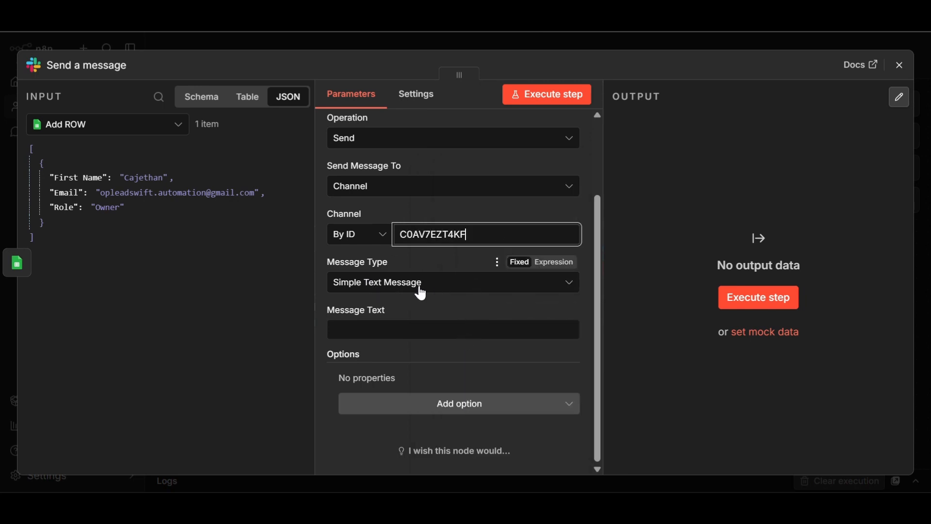
{"action": "left_click", "coordinate": [371, 330]}
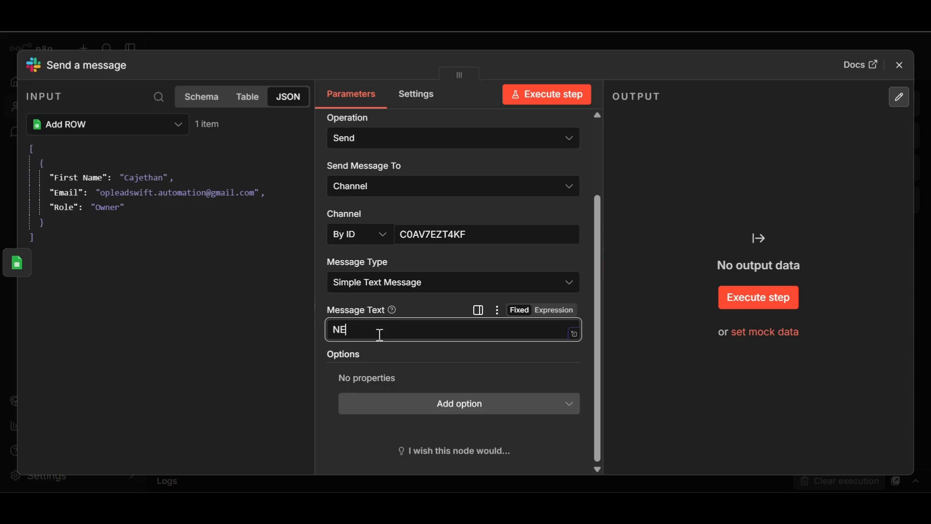
- Write the 'NEW LEAD CAPTURE!' header and a Name line filled with the First Name field
{"action": "type", "text": "W LEAD CAPTURE!"}
{"action": "type", "text": "Na"}
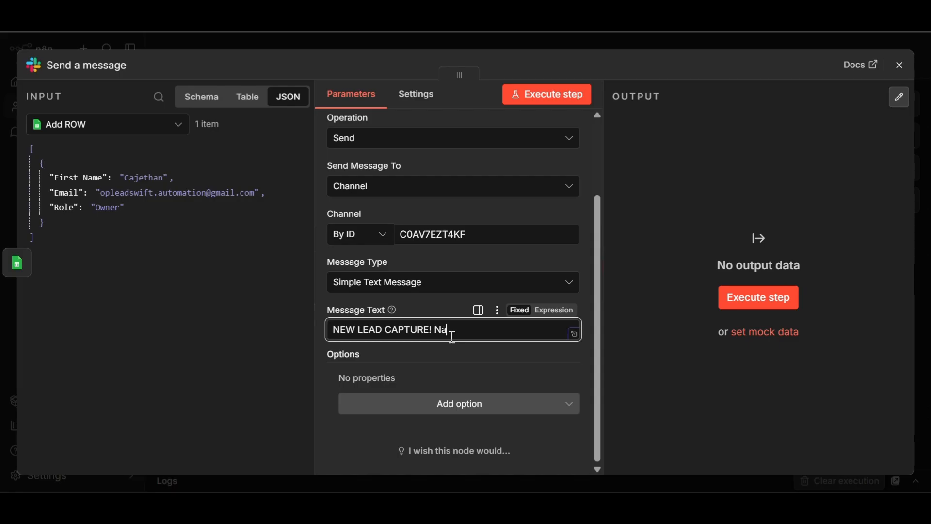
{"action": "type", "text": "me:"}
{"action": "left_click_drag", "start_coordinate": [90, 179], "coordinate": [496, 337]}
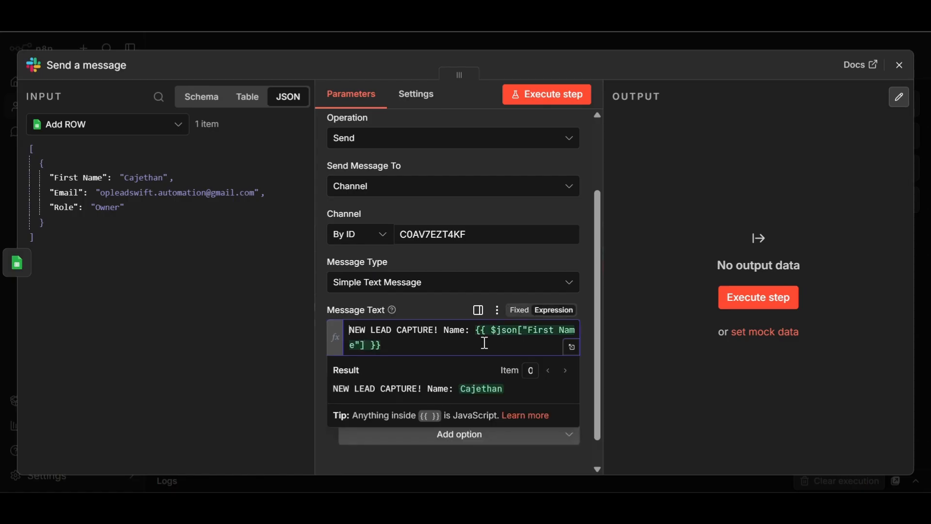
{"action": "left_click", "coordinate": [445, 332]}
{"action": "key", "text": "Return"}
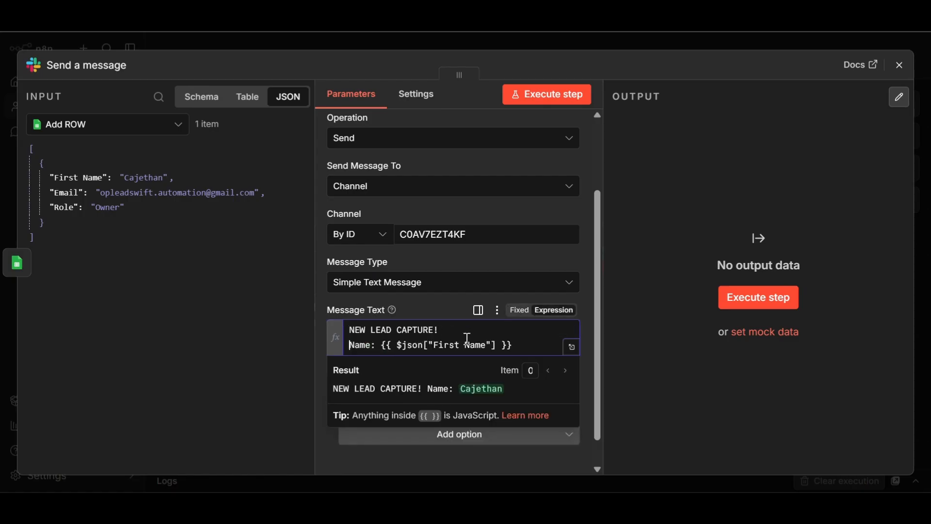
- Add Email and Role lines filled with the Email and Role fields from Add ROW
{"action": "left_click", "coordinate": [529, 345]}
{"action": "key", "text": "Return"}
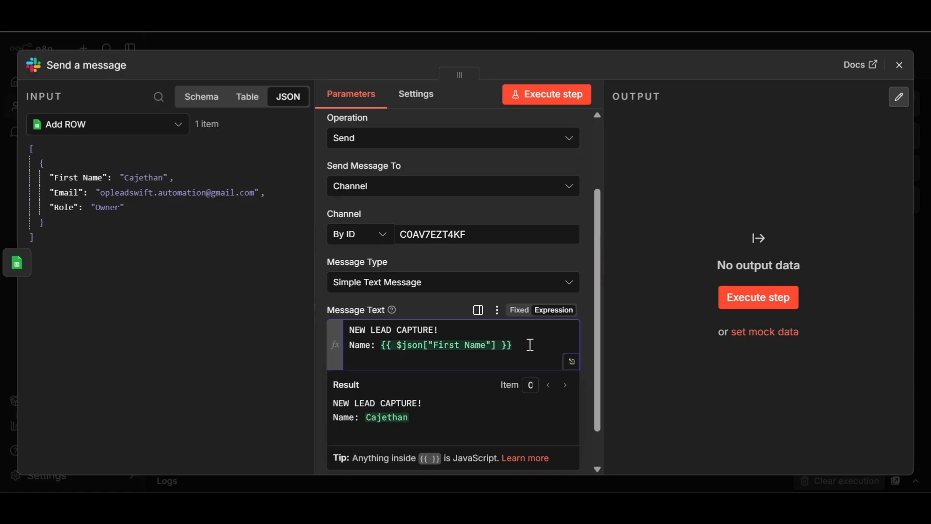
{"action": "type", "text": "Ema"}
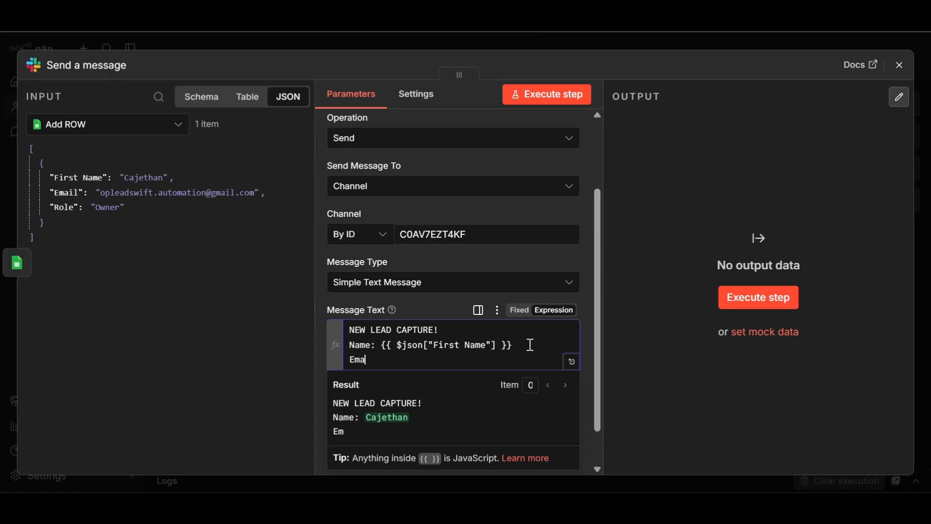
{"action": "type", "text": "il:"}
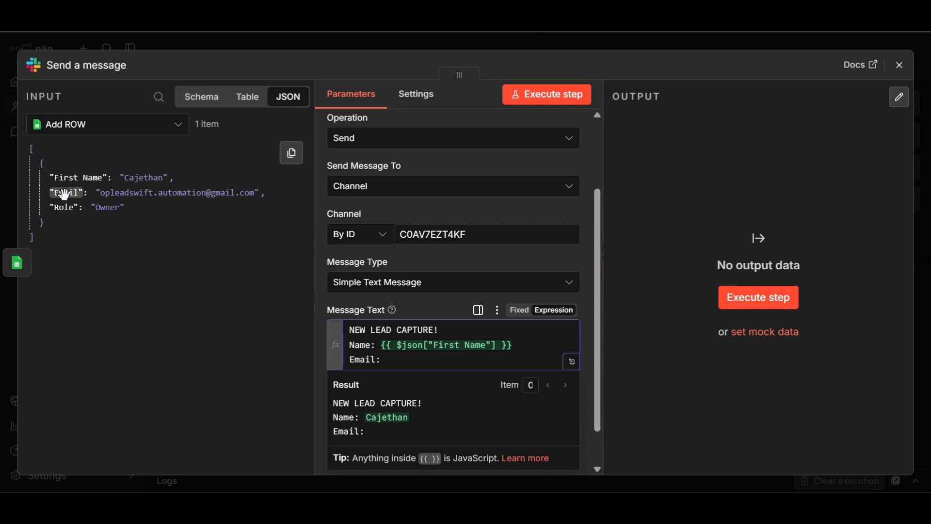
{"action": "left_click_drag", "start_coordinate": [62, 192], "coordinate": [395, 361]}
{"action": "left_click", "coordinate": [487, 363]}
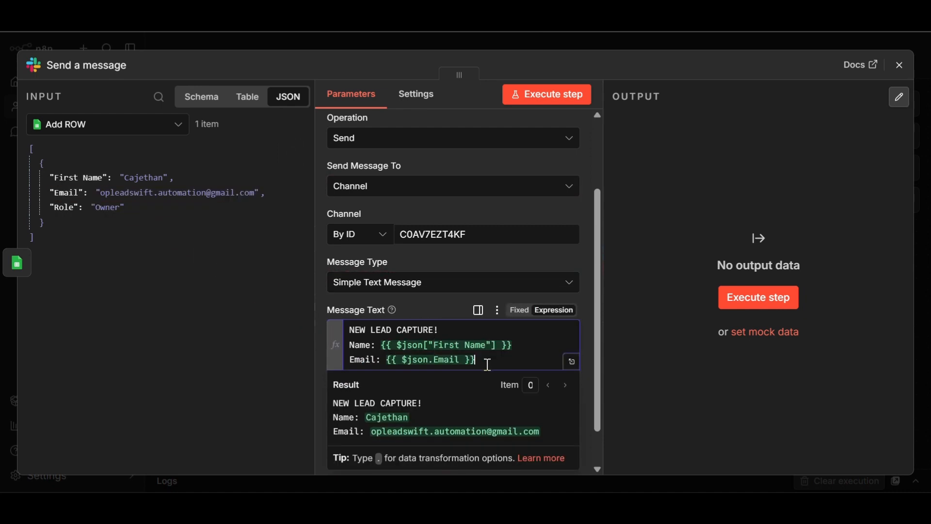
{"action": "key", "text": "Return"}
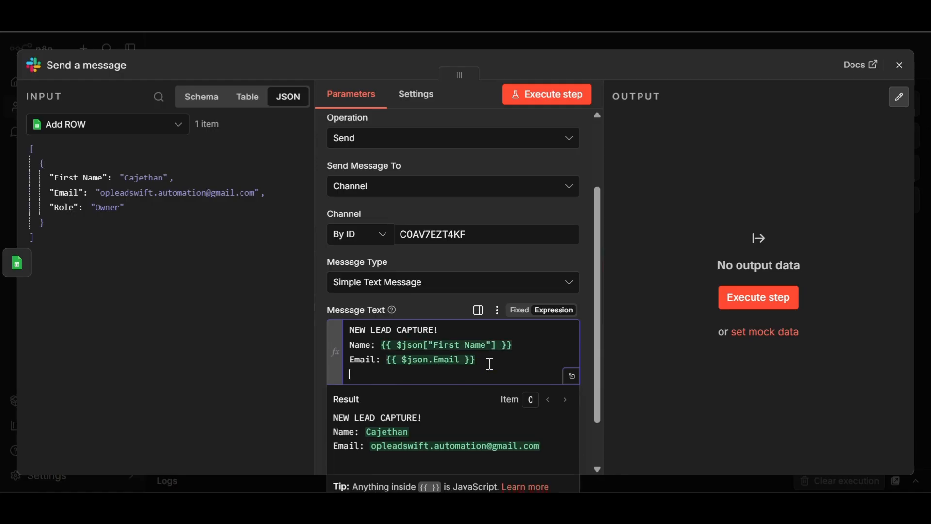
{"action": "type", "text": "Role:"}
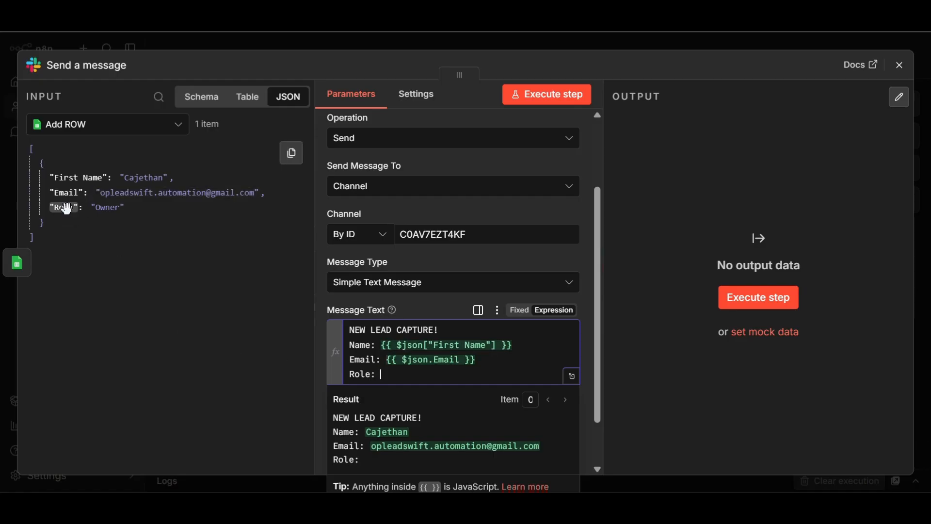
{"action": "left_click_drag", "start_coordinate": [63, 208], "coordinate": [393, 371]}
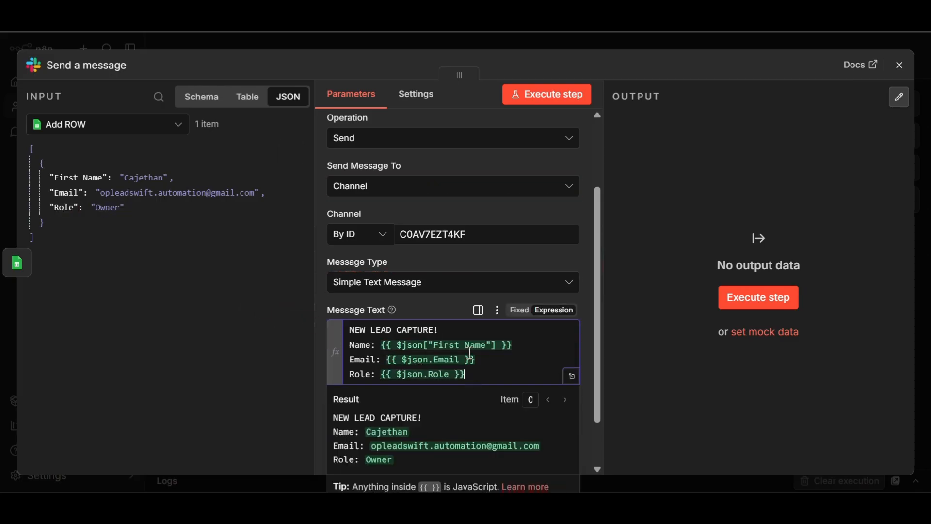
{"action": "scroll", "coordinate": [474, 380], "scroll_direction": "down", "scroll_amount": 2}
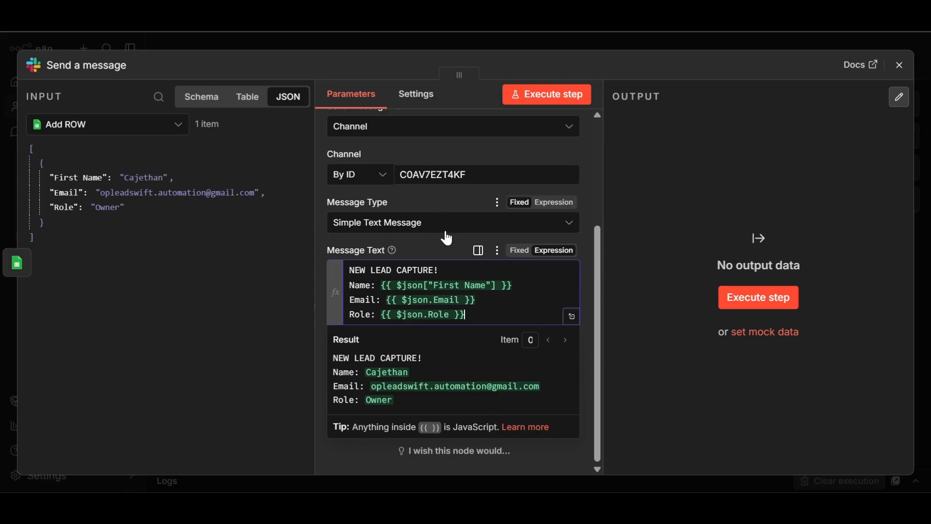
- Run the Slack step to post a test lead alert to #new-leads
{"action": "left_click", "coordinate": [255, 253]}
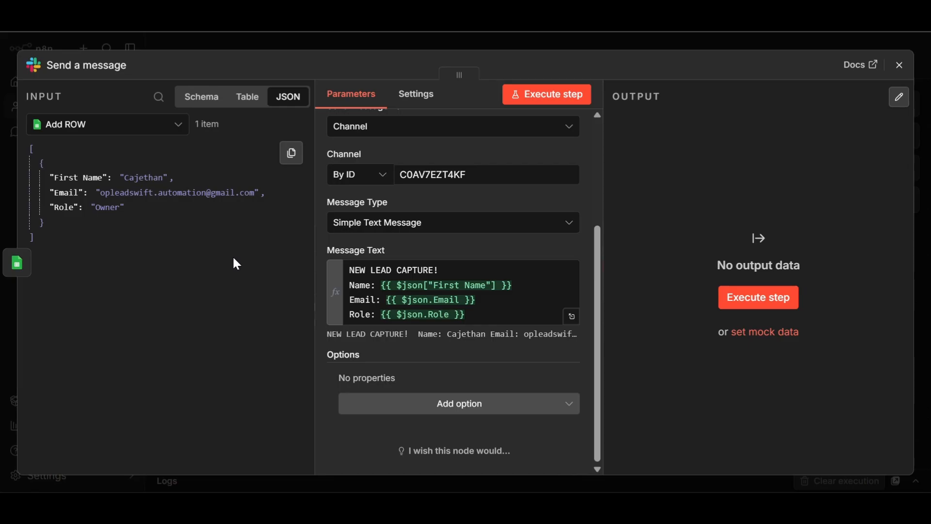
{"action": "left_click", "coordinate": [546, 94]}
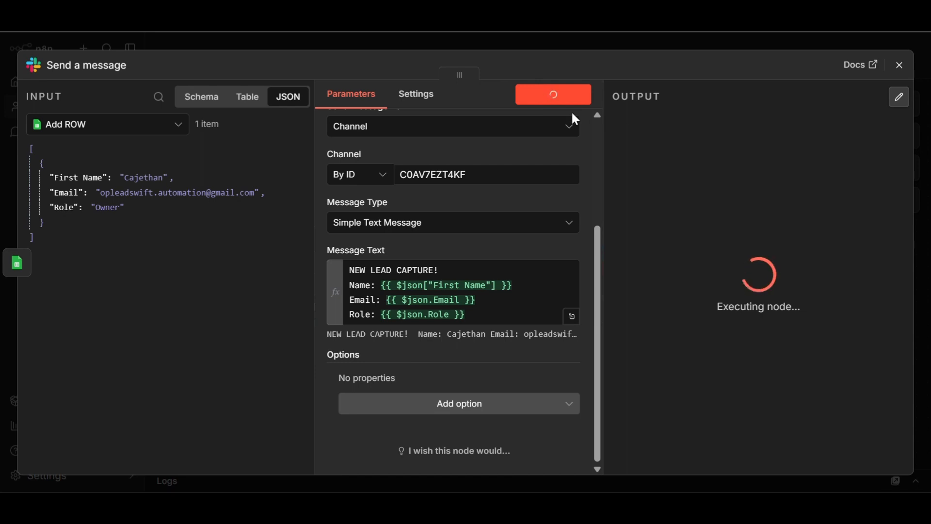
{"action": "scroll", "coordinate": [812, 282], "scroll_direction": "down", "scroll_amount": 10}
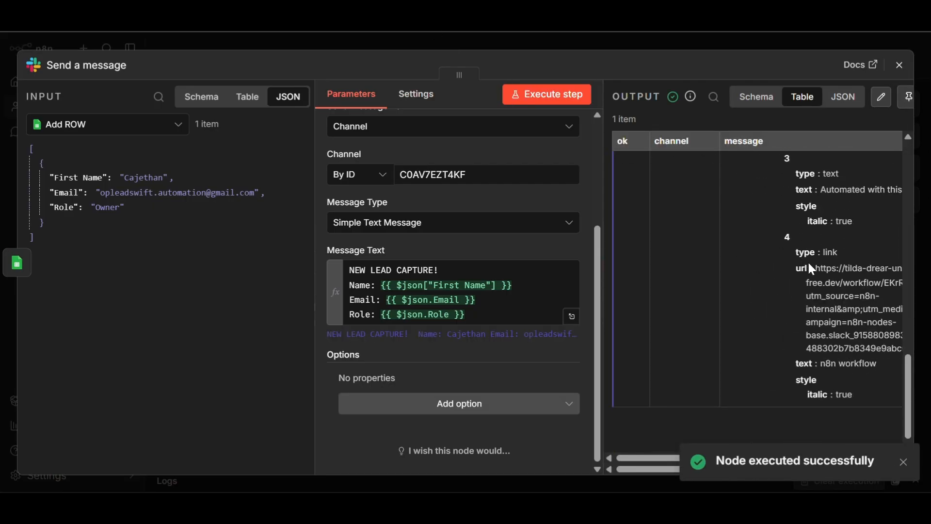
{"action": "scroll", "coordinate": [807, 261], "scroll_direction": "up", "scroll_amount": 5}
{"action": "scroll", "coordinate": [814, 262], "scroll_direction": "up", "scroll_amount": 6}
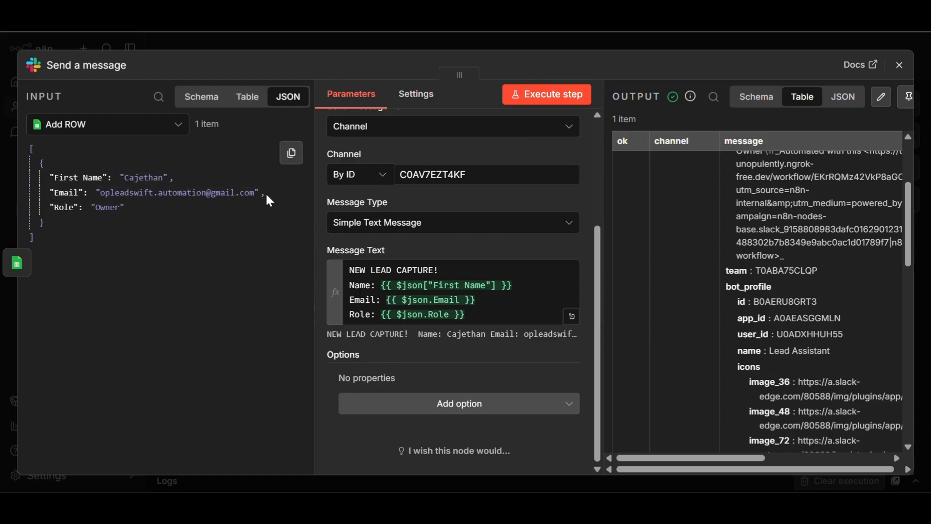
- Pin the Slack step's output and confirm the alert arrived in #new-leads
{"action": "left_click", "coordinate": [903, 106]}
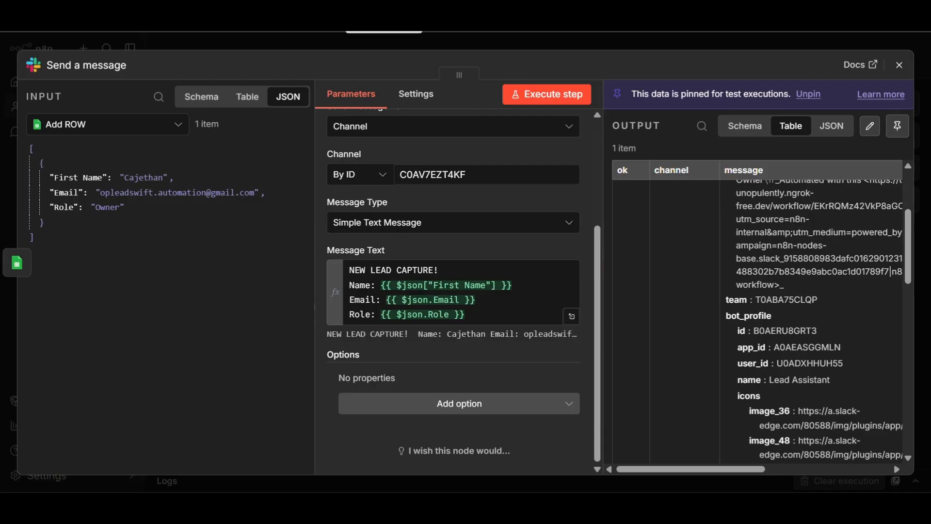
{"action": "left_click", "coordinate": [383, 22]}
{"action": "scroll", "coordinate": [487, 214], "scroll_direction": "down", "scroll_amount": 5}
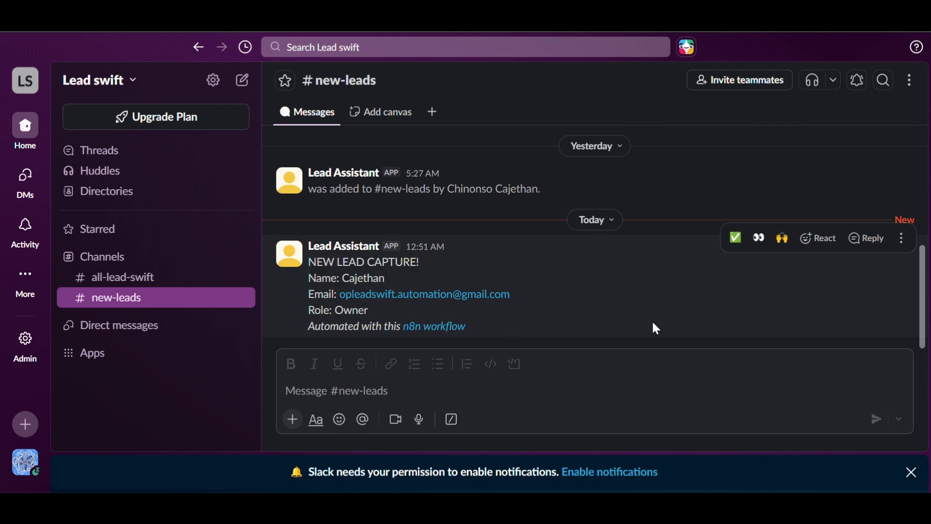
{"action": "scroll", "coordinate": [655, 327], "scroll_direction": "up", "scroll_amount": 4}
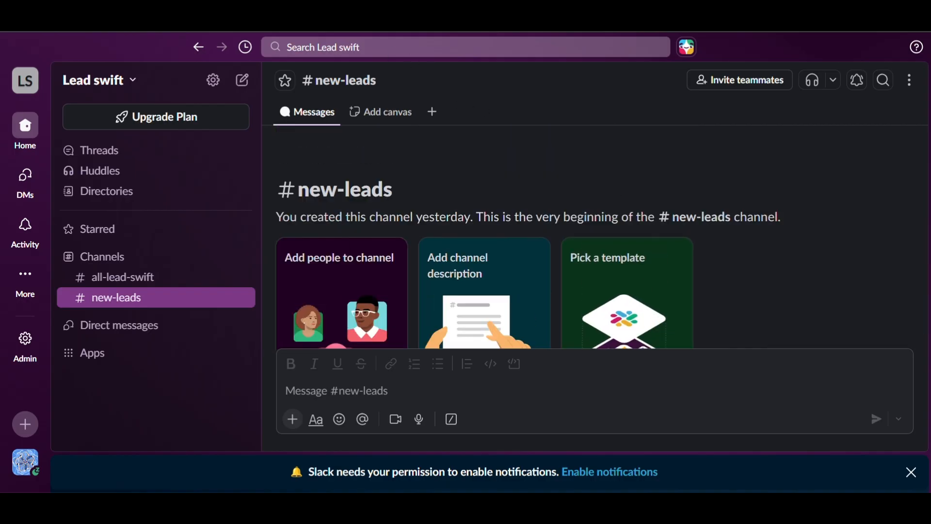
{"action": "key", "text": "ctrl+Tab"}
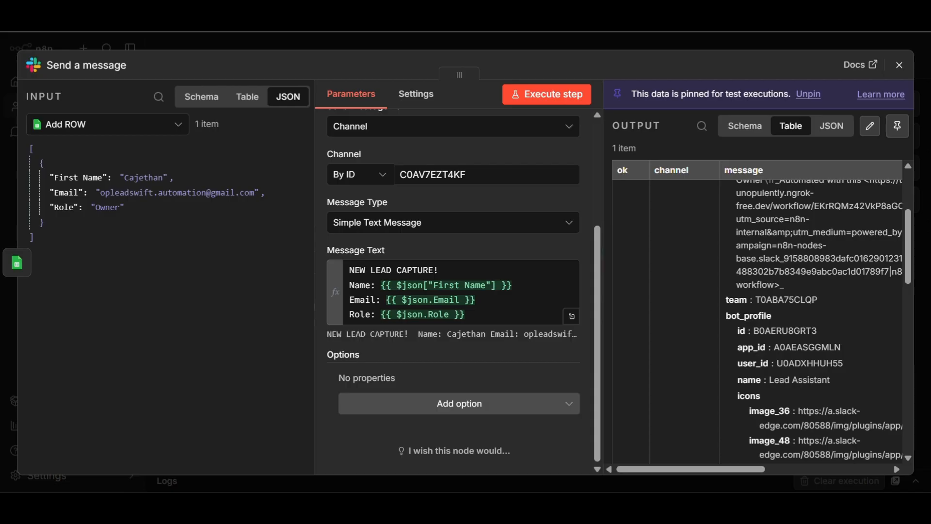
- Rename the Slack message step on the canvas to 'ALART'
{"action": "left_click", "coordinate": [900, 65]}
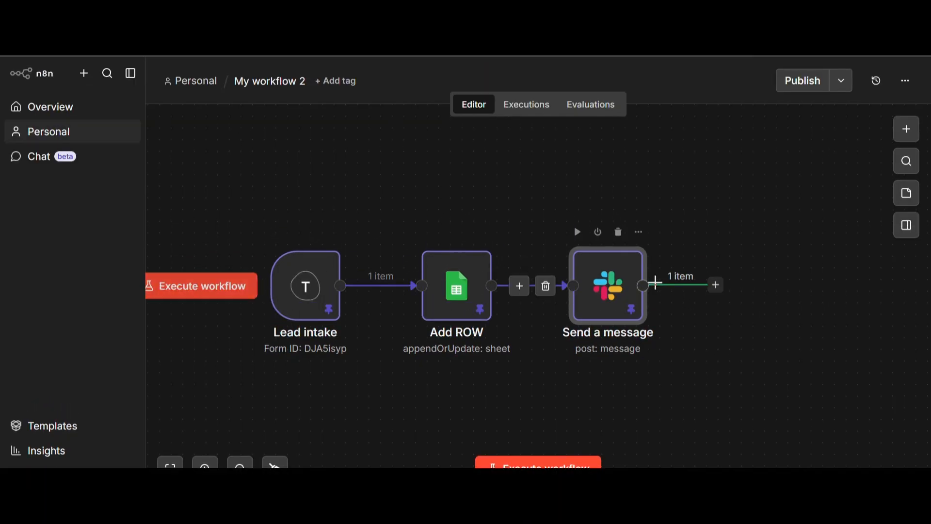
{"action": "left_click", "coordinate": [639, 233]}
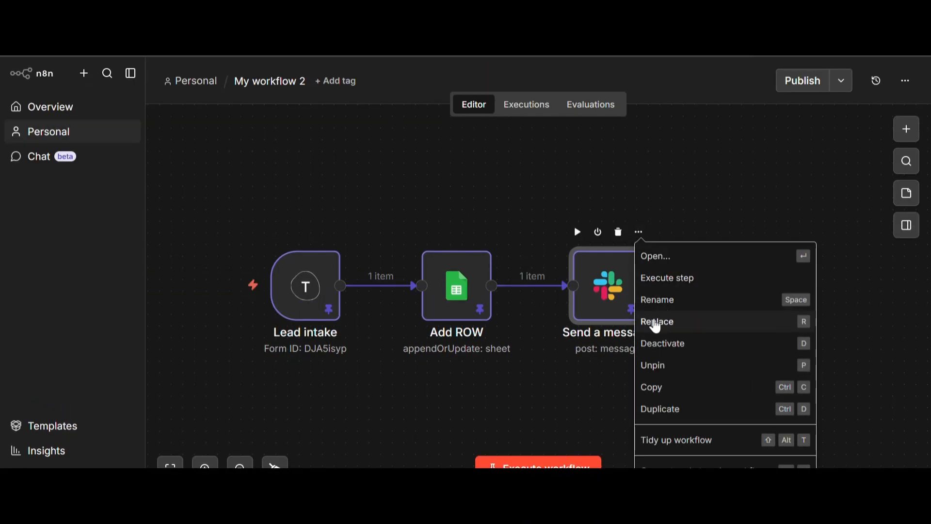
{"action": "left_click", "coordinate": [662, 301]}
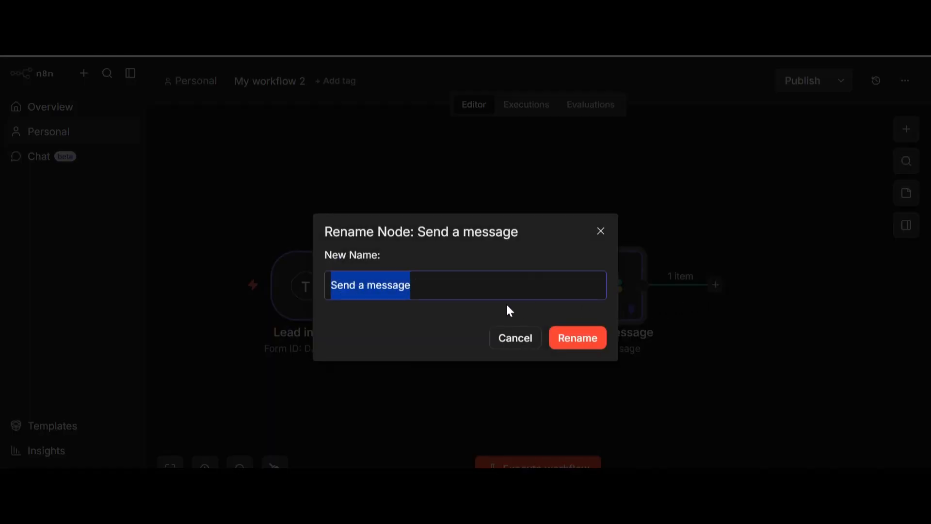
{"action": "key", "text": "BackSpace"}
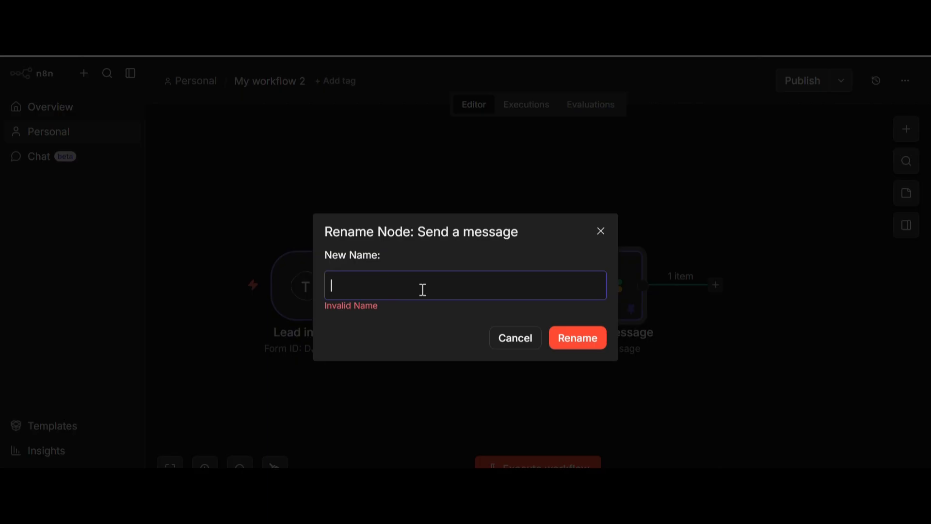
{"action": "type", "text": "ALART"}
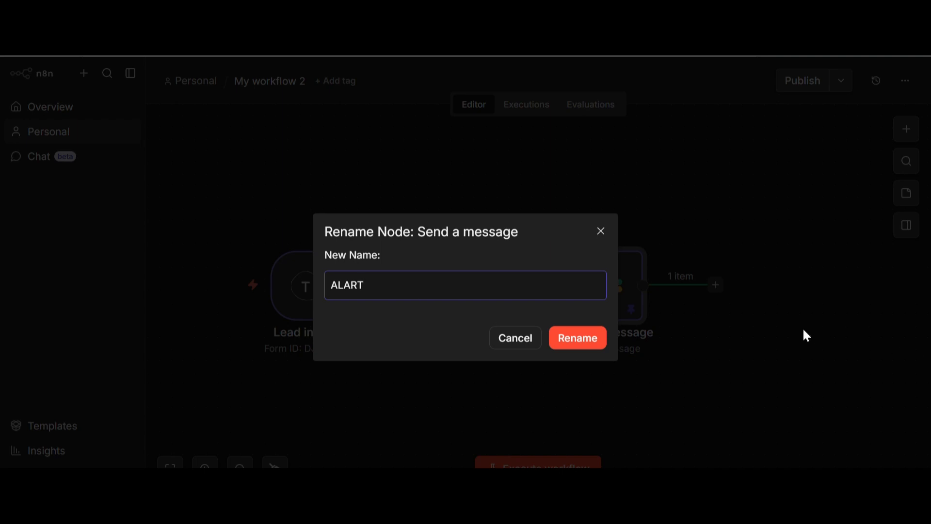
{"action": "left_click", "coordinate": [584, 351]}
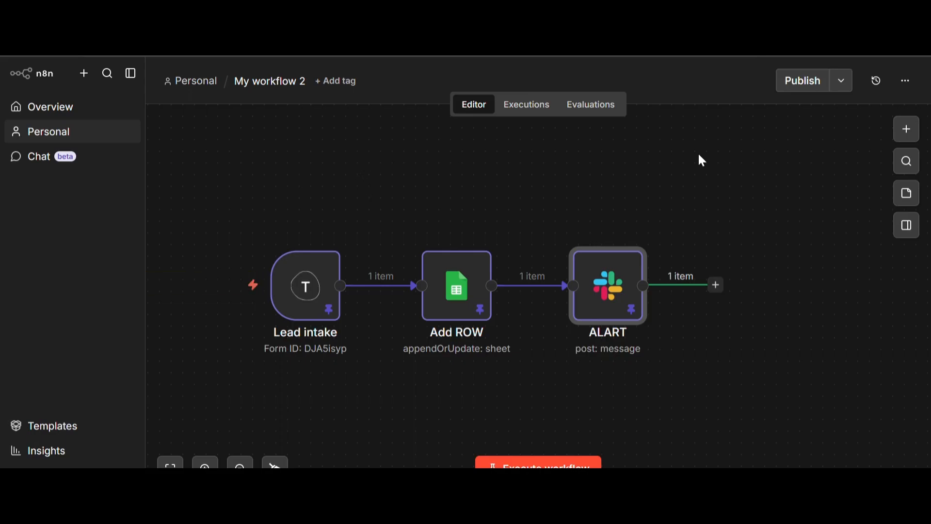
- Publish the three-step workflow and dismiss the 'Workflow published' notice
{"action": "left_click", "coordinate": [808, 95]}
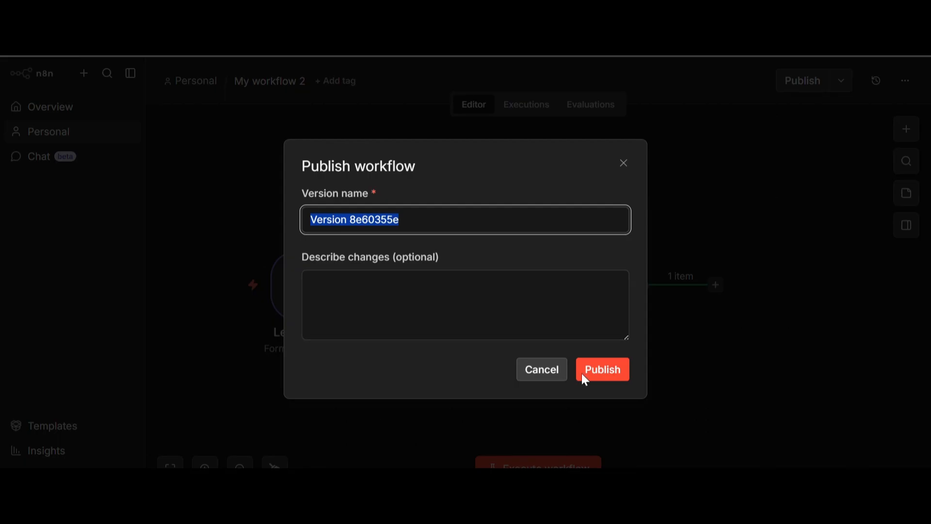
{"action": "left_click", "coordinate": [602, 372]}
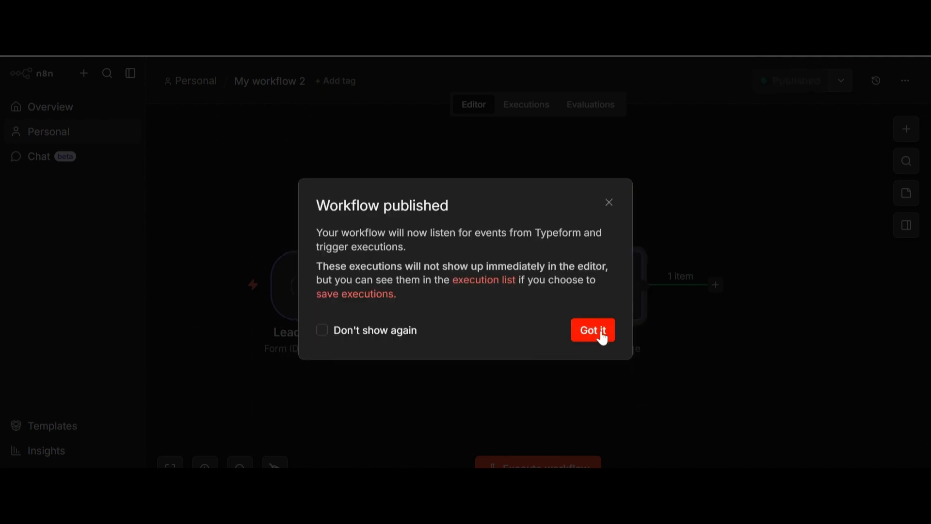
{"action": "left_click", "coordinate": [603, 338]}
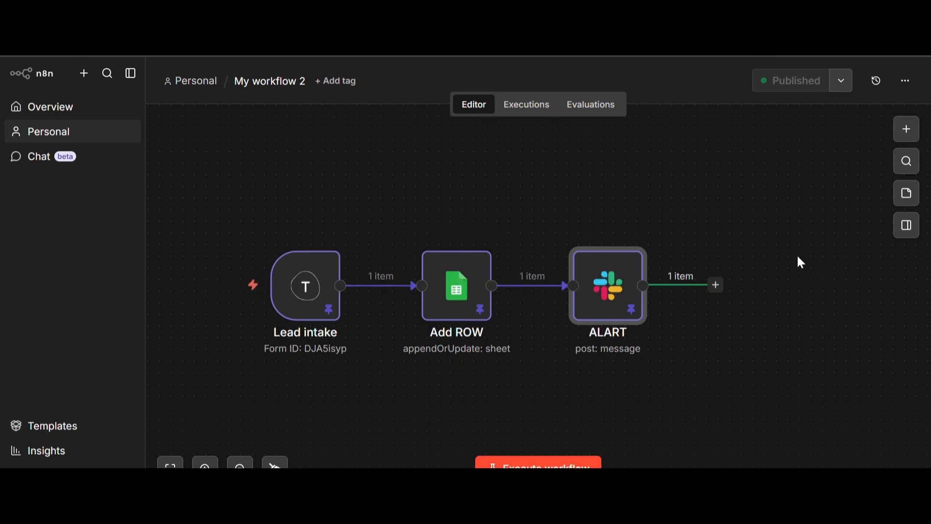
- Tag the workflow 'n8n Tutorial'
{"action": "left_click", "coordinate": [332, 83]}
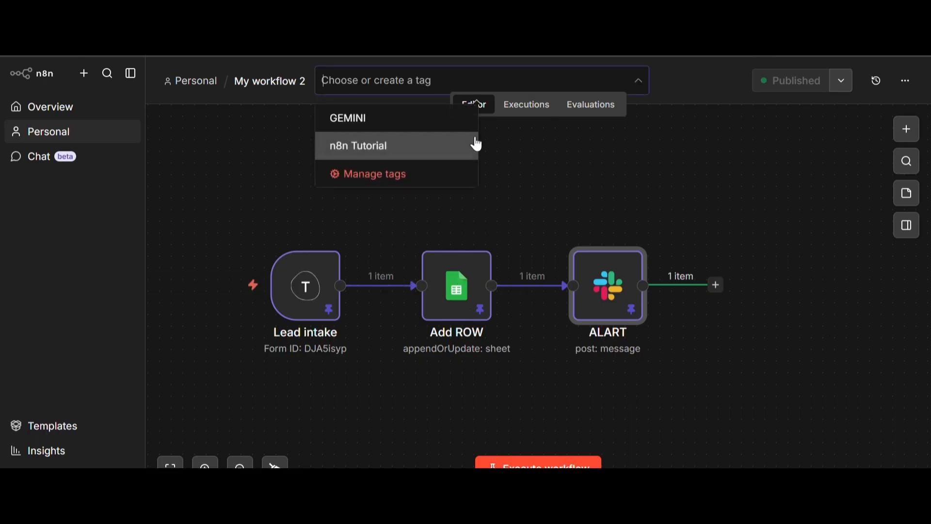
{"action": "left_click", "coordinate": [396, 148]}
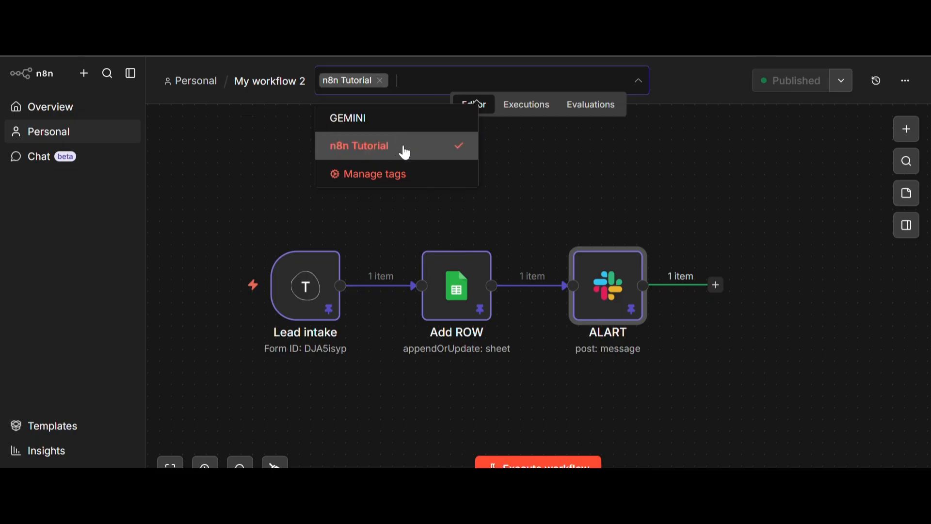
{"action": "left_click", "coordinate": [289, 151]}
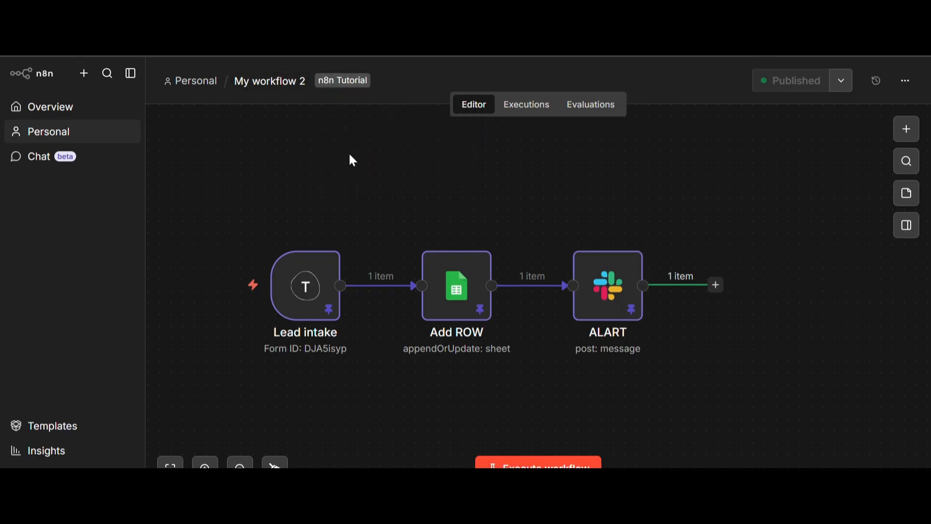
- Rename the workflow to 'INSTANT SLACK ALART'
{"action": "left_click", "coordinate": [285, 83]}
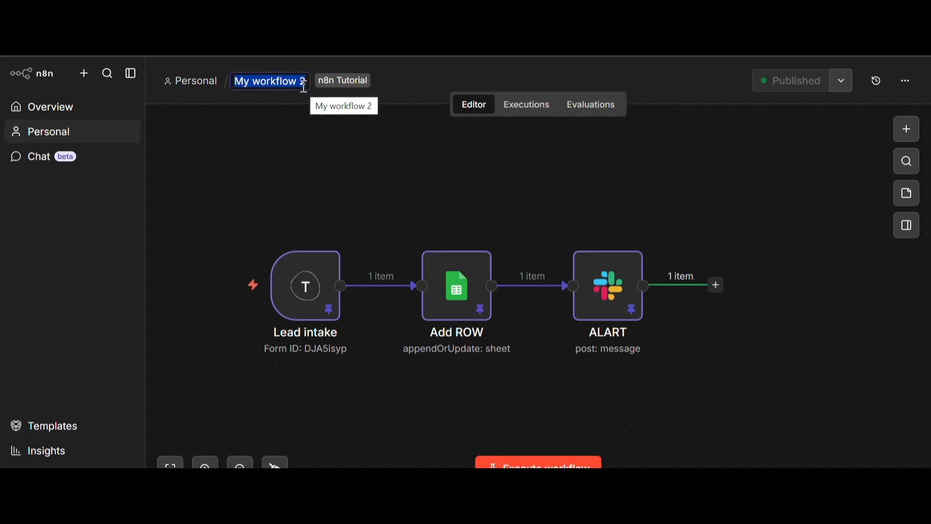
{"action": "key", "text": "BackSpace"}
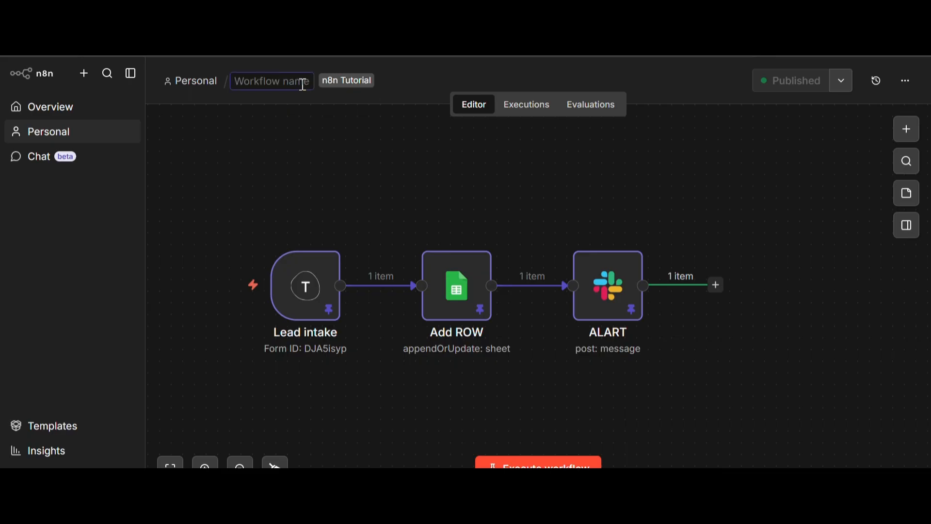
{"action": "type", "text": "INSTA"}
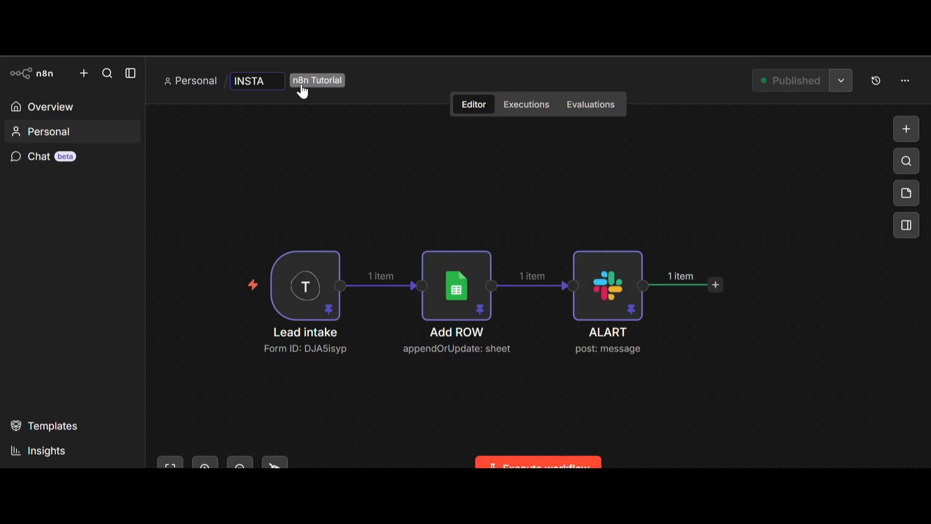
{"action": "type", "text": "NT SL"}
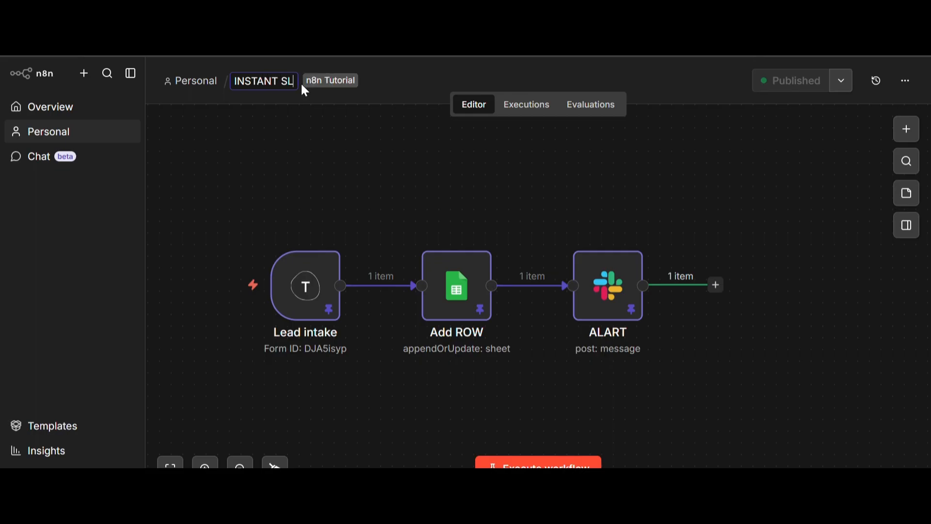
{"action": "type", "text": "O"}
{"action": "key", "text": "BackSpace"}
{"action": "type", "text": "ACK"}
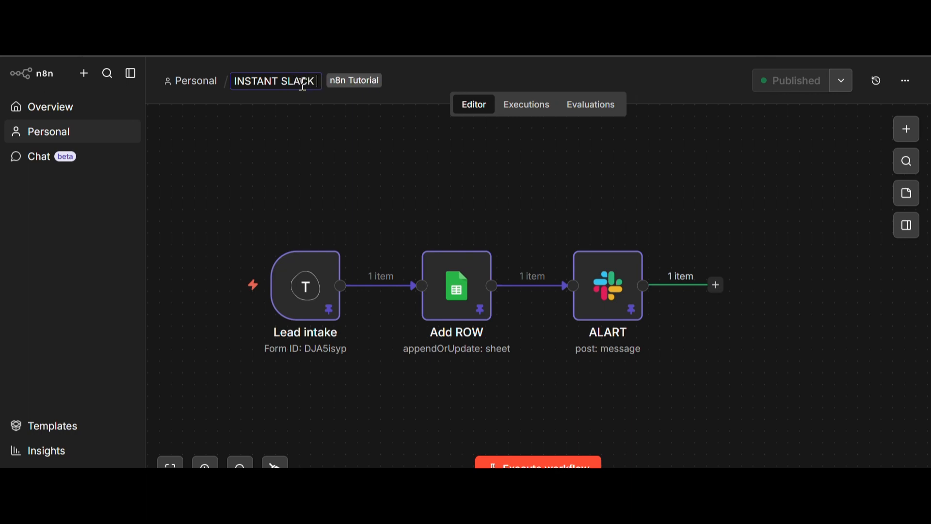
{"action": "type", "text": " ALART"}
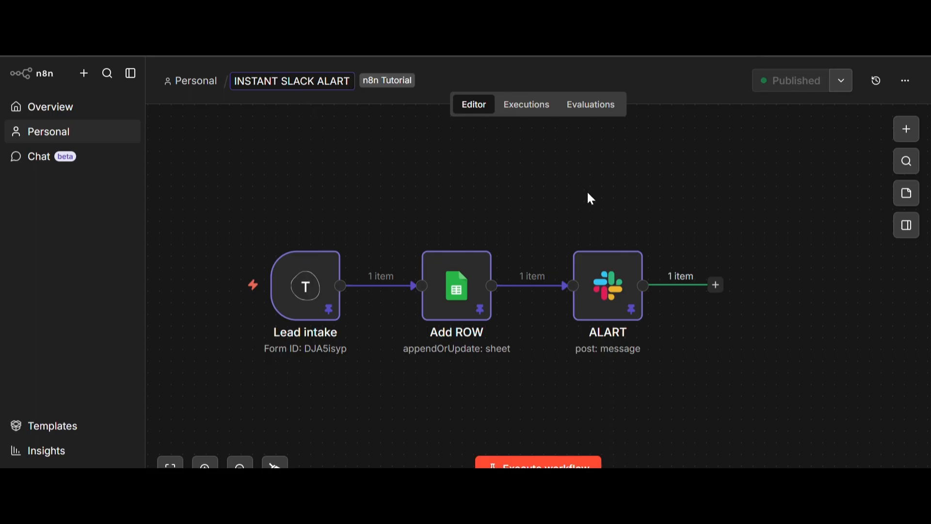
{"action": "key", "text": "Return"}
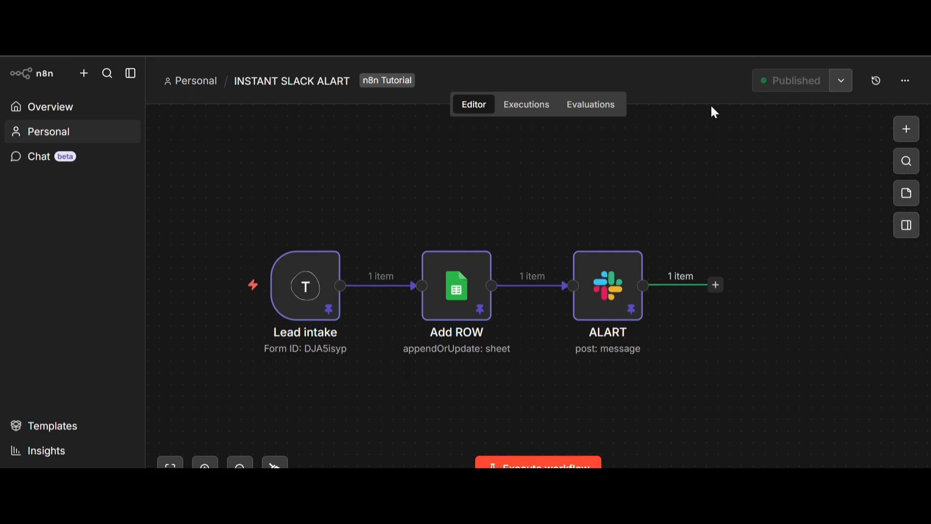
{"action": "left_click", "coordinate": [723, 12]}
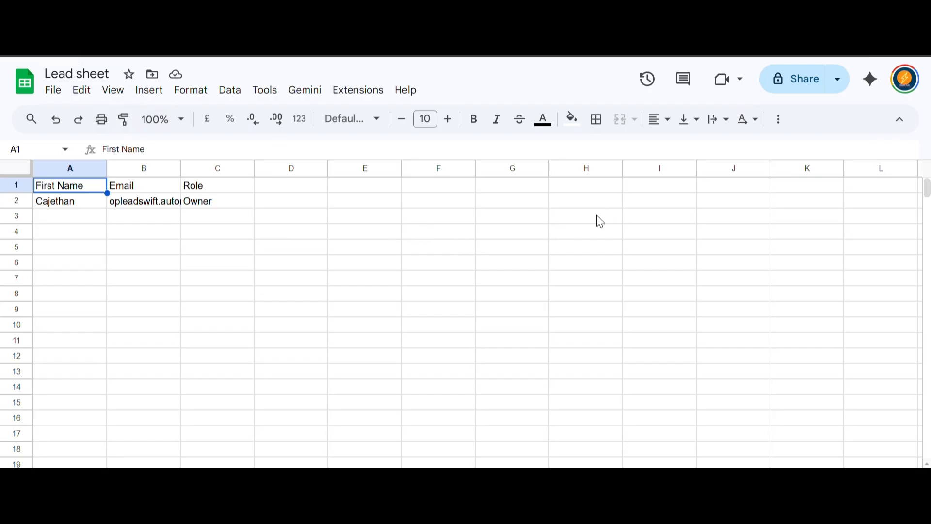
- Reload the Lead sheet to confirm the new lead row with Role ["Owner"]
{"action": "key", "text": "F5"}
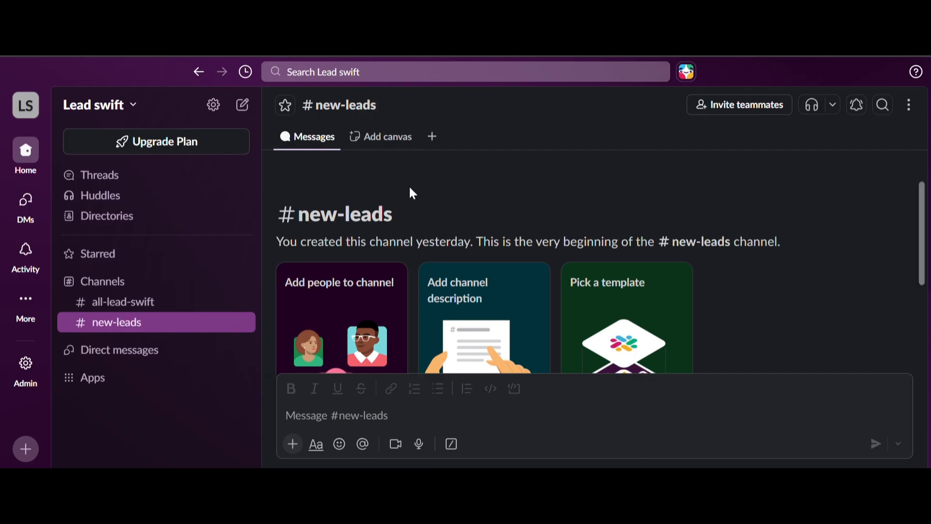
{"action": "scroll", "coordinate": [437, 305], "scroll_direction": "down", "scroll_amount": 5}
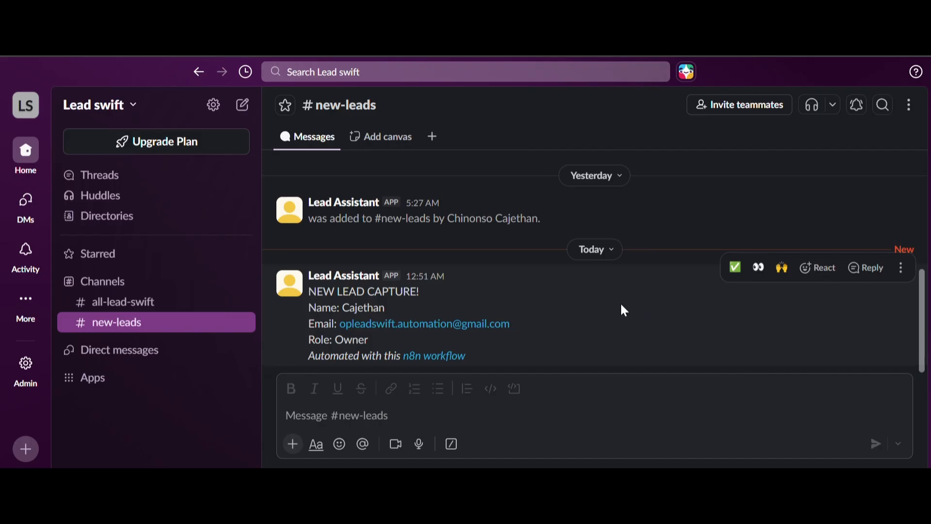
- Review the NEW LEAD CAPTURE! post in #new-leads listing name, email and Role: Owner
{"action": "scroll", "coordinate": [621, 305], "scroll_direction": "up", "scroll_amount": 2}
{"action": "scroll", "coordinate": [627, 317], "scroll_direction": "down", "scroll_amount": 2}
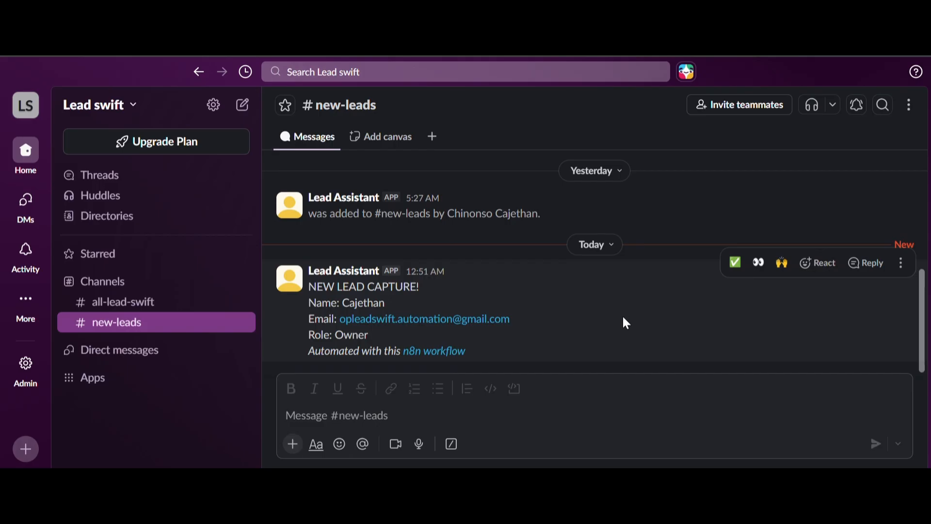